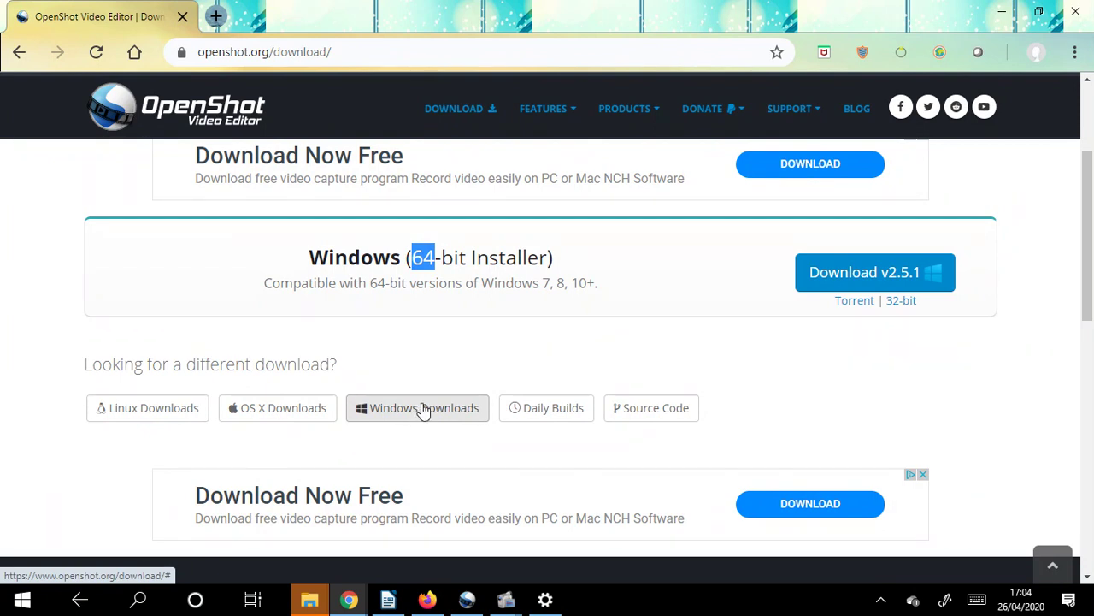
Step: Look through the OpenShot download page for the Windows download options
click(421, 410)
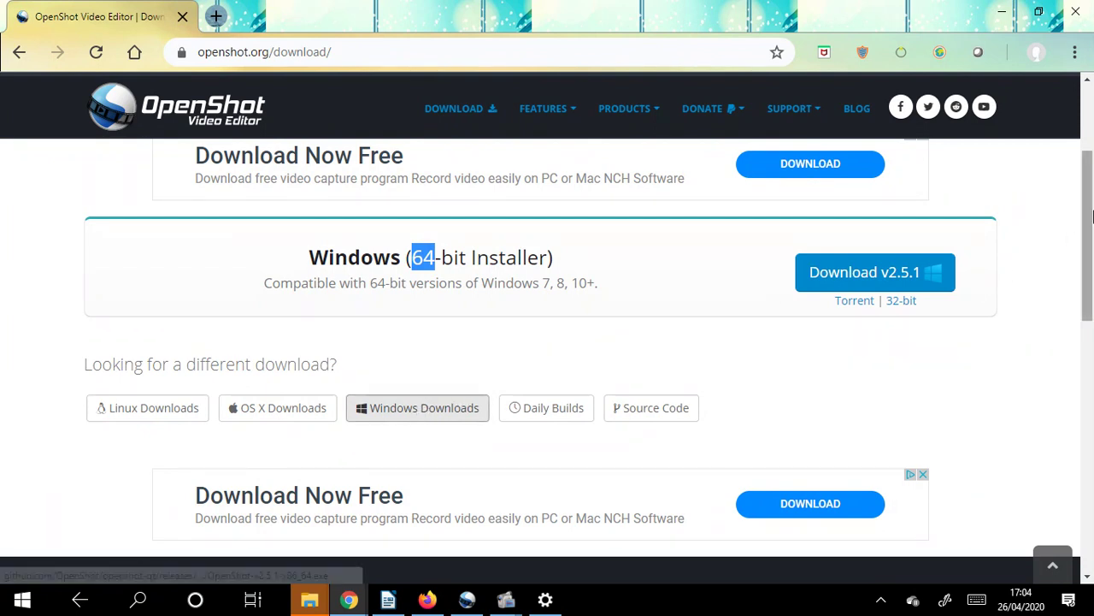
drag(1086, 187, 1083, 117)
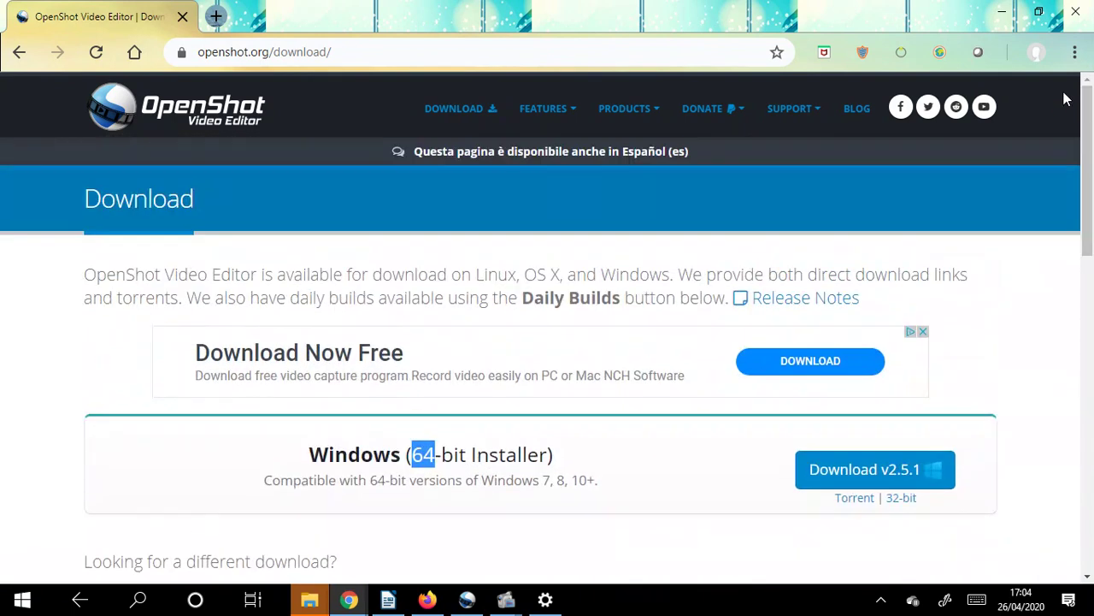
click(450, 118)
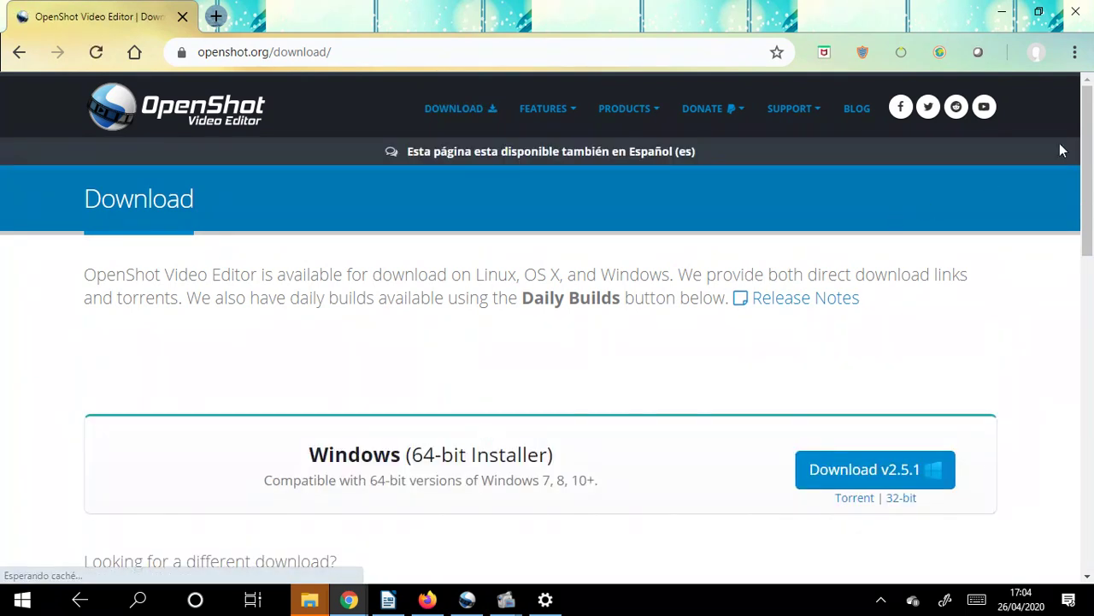
drag(1085, 128, 1082, 211)
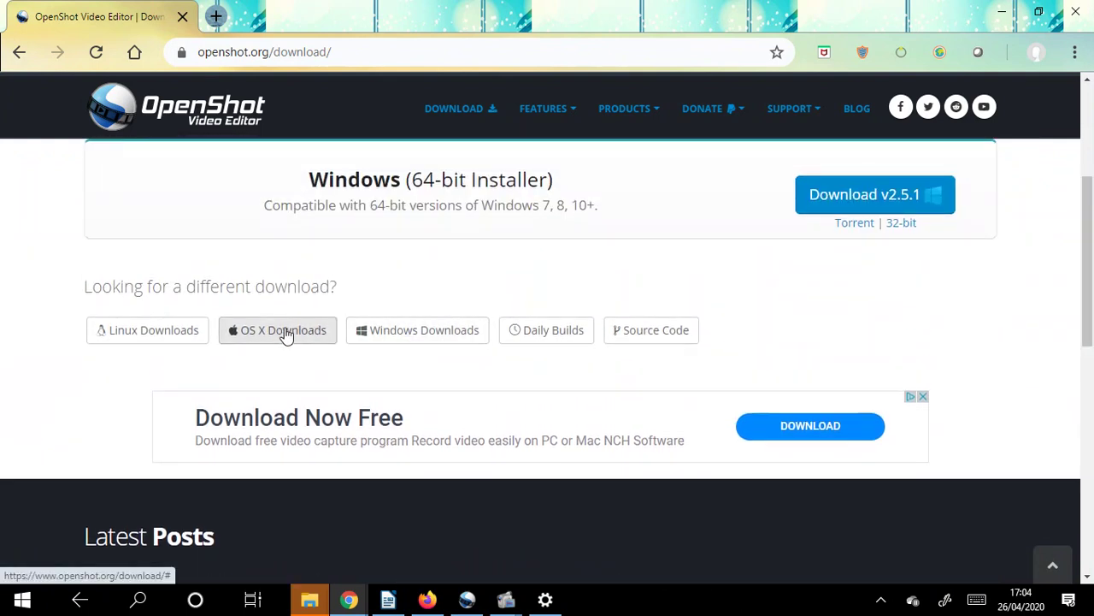
click(369, 337)
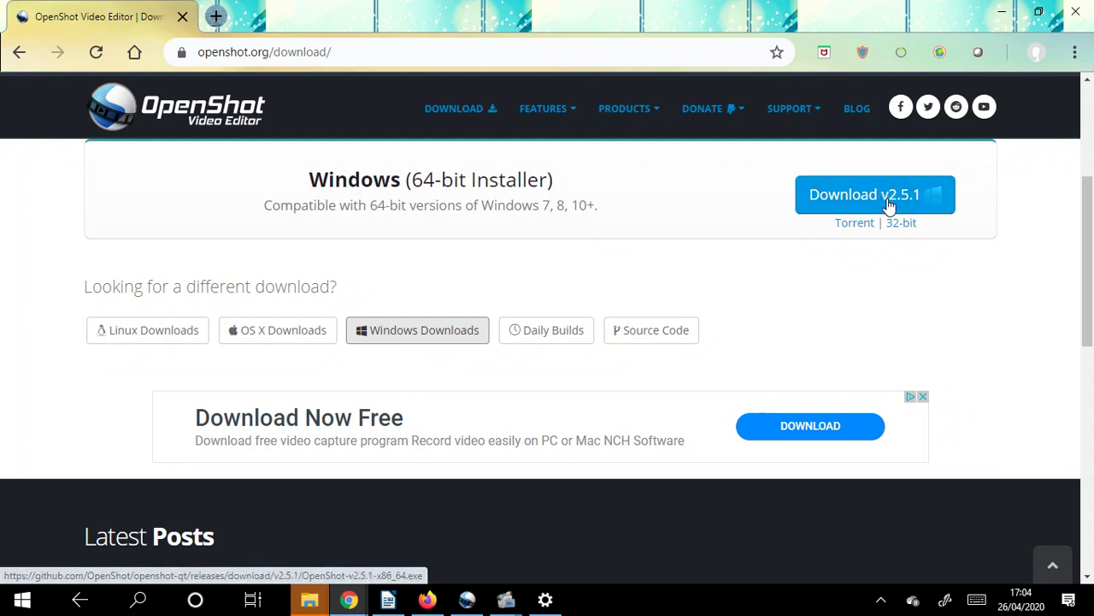
Step: Switch to OpenShot, import the video 20200426_164447 from the FormatFactory folder, and place it at the start of Pista 4
click(465, 600)
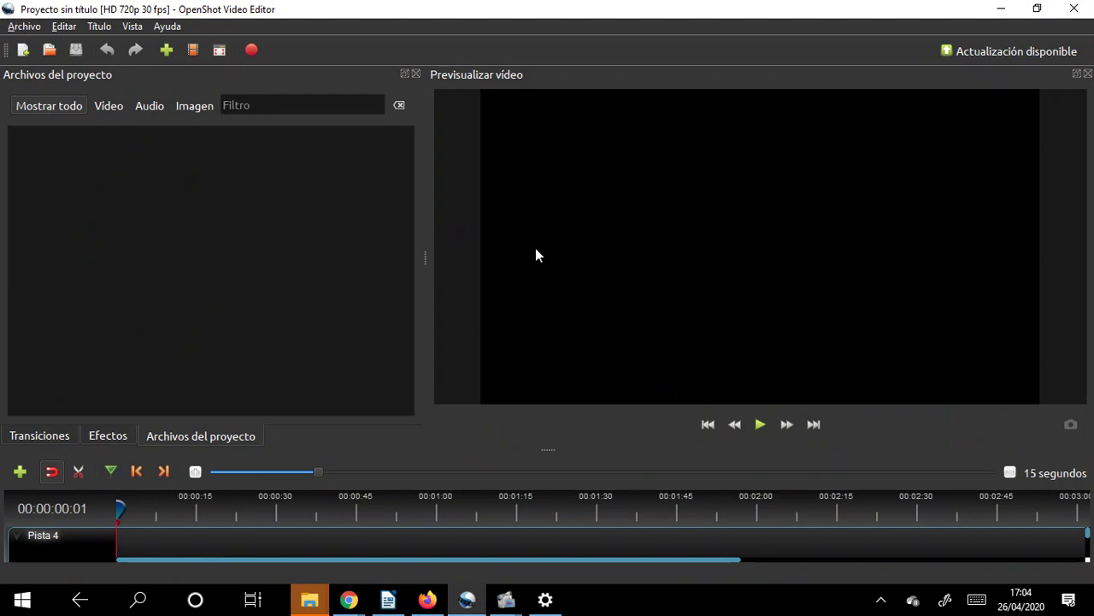
click(165, 50)
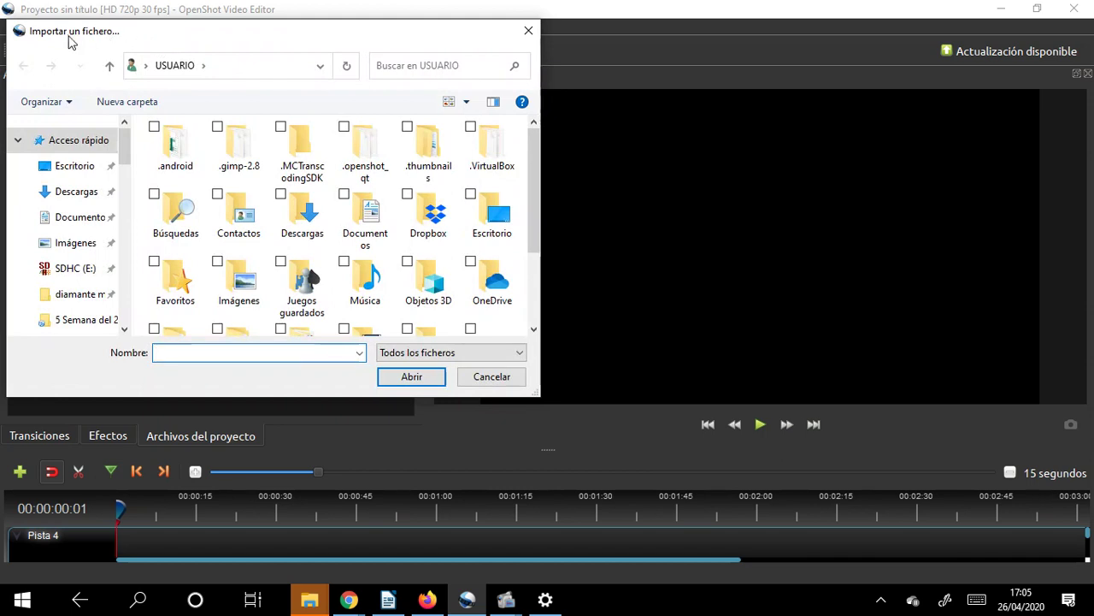
drag(122, 139, 122, 165)
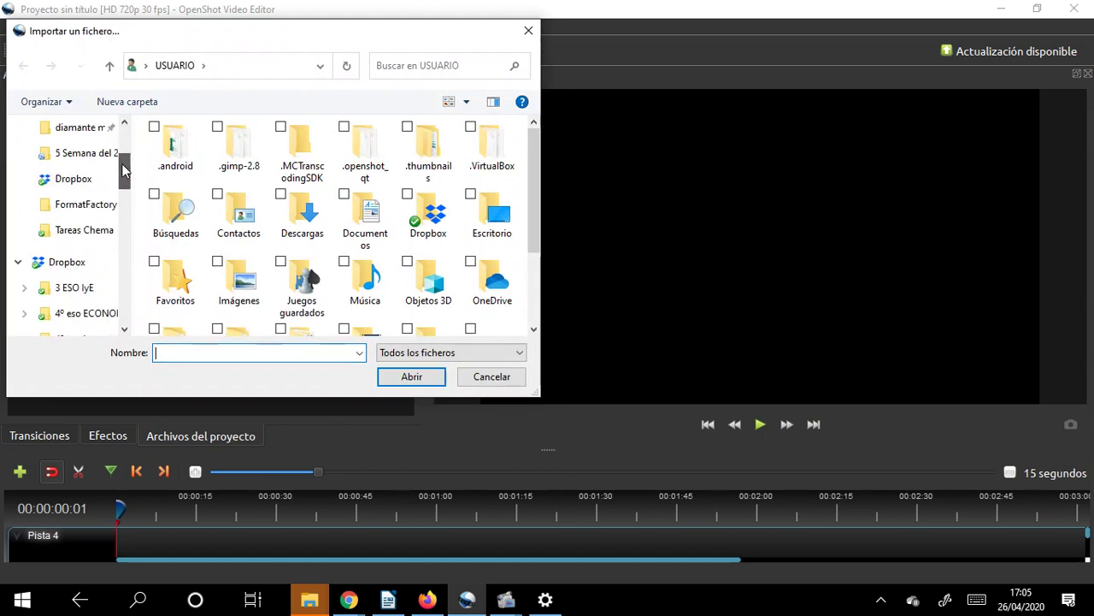
click(100, 206)
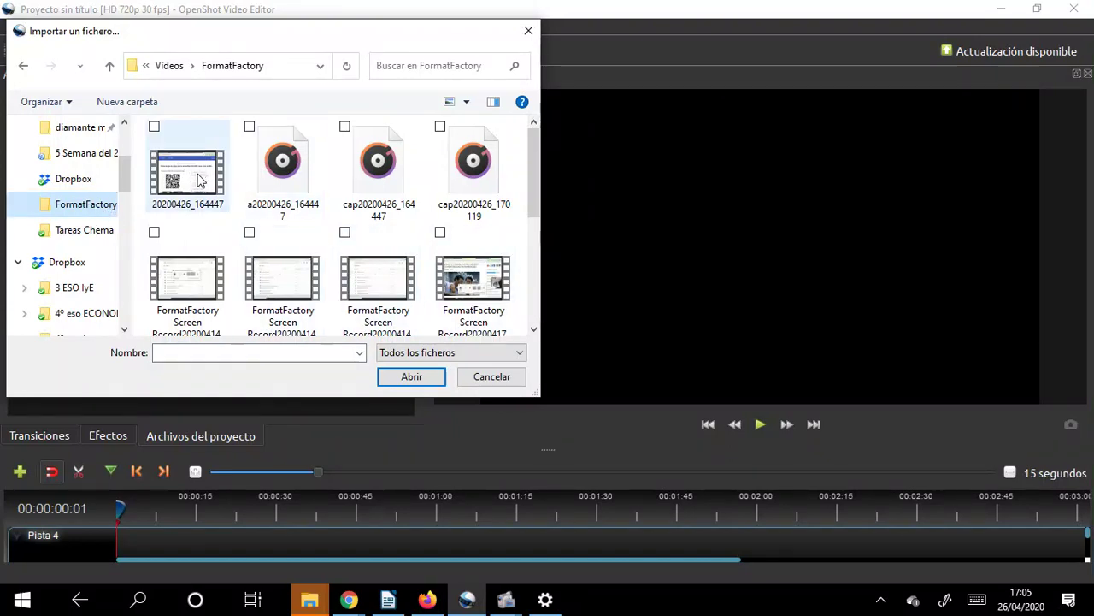
click(200, 179)
click(412, 377)
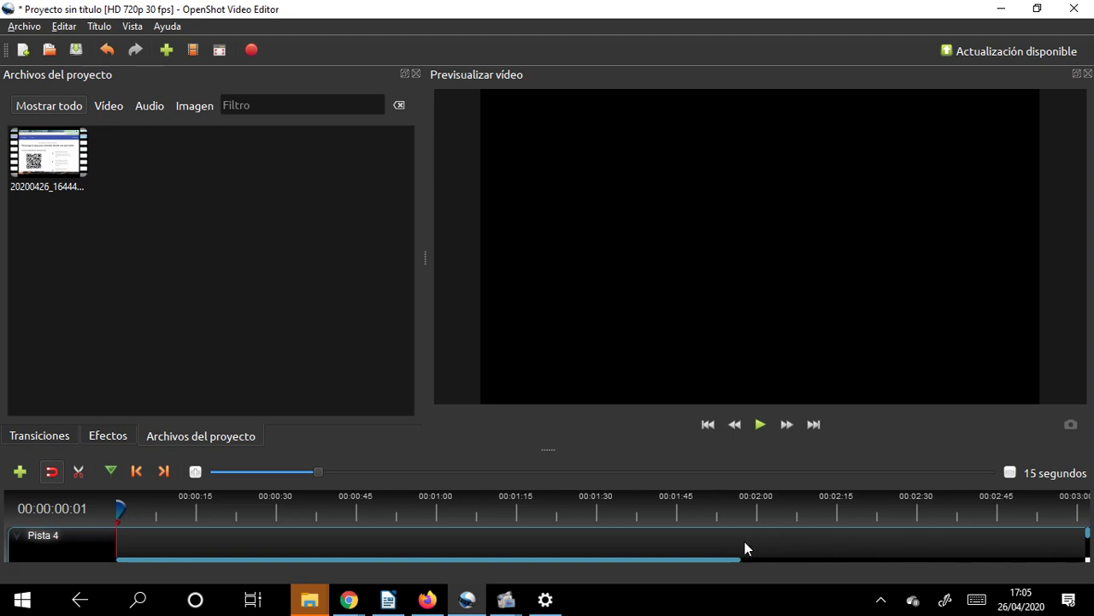
drag(60, 153, 111, 560)
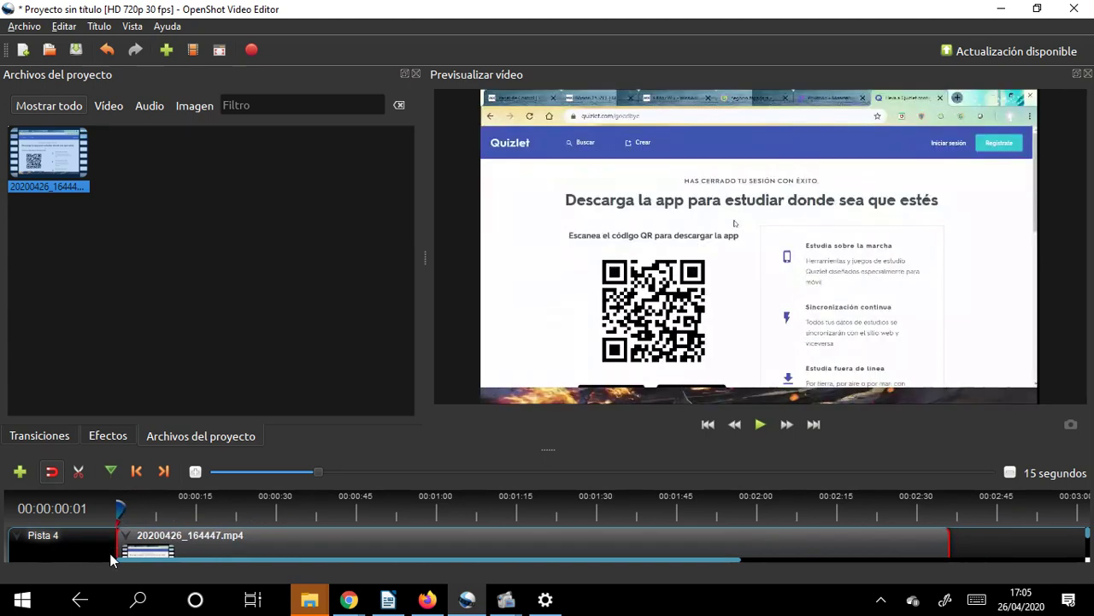
Step: Preview the opening of the clip and return the playhead to about 00:00:07:21 to locate the cut point
click(761, 426)
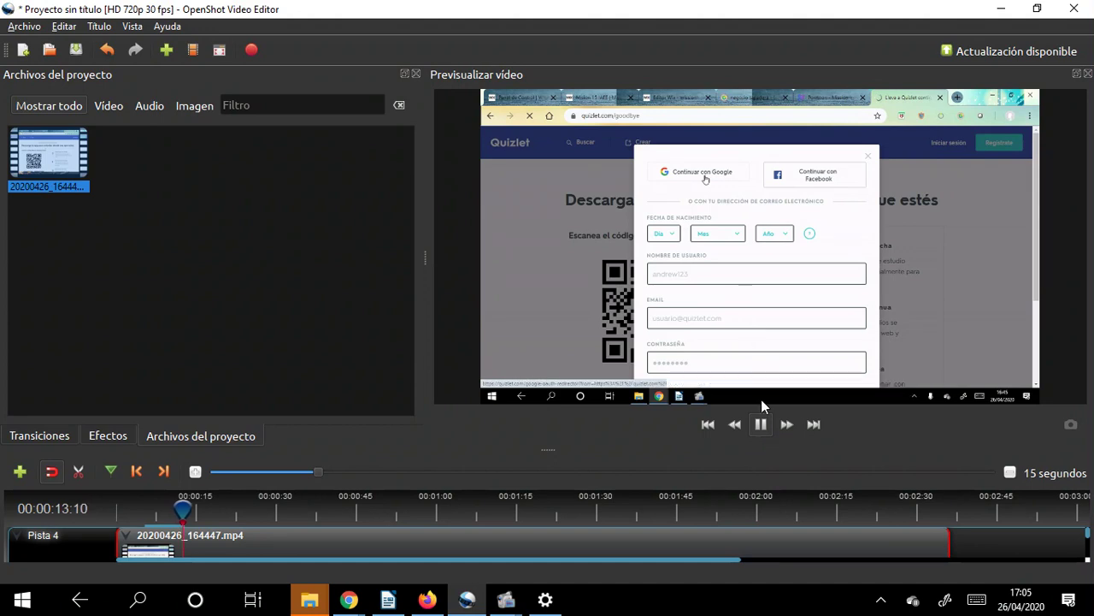
click(762, 428)
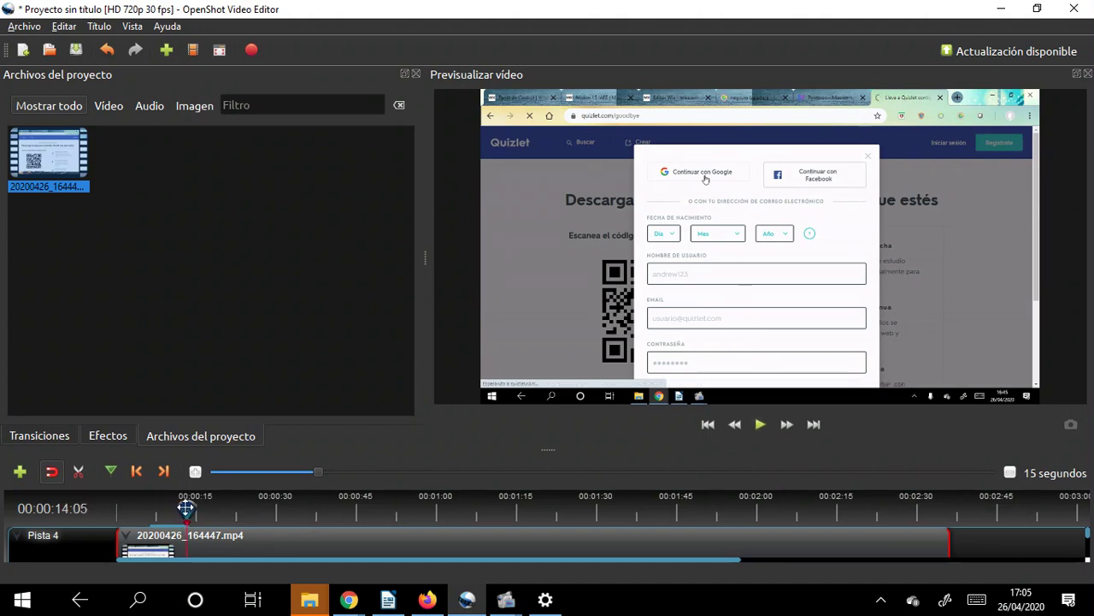
drag(180, 508, 156, 511)
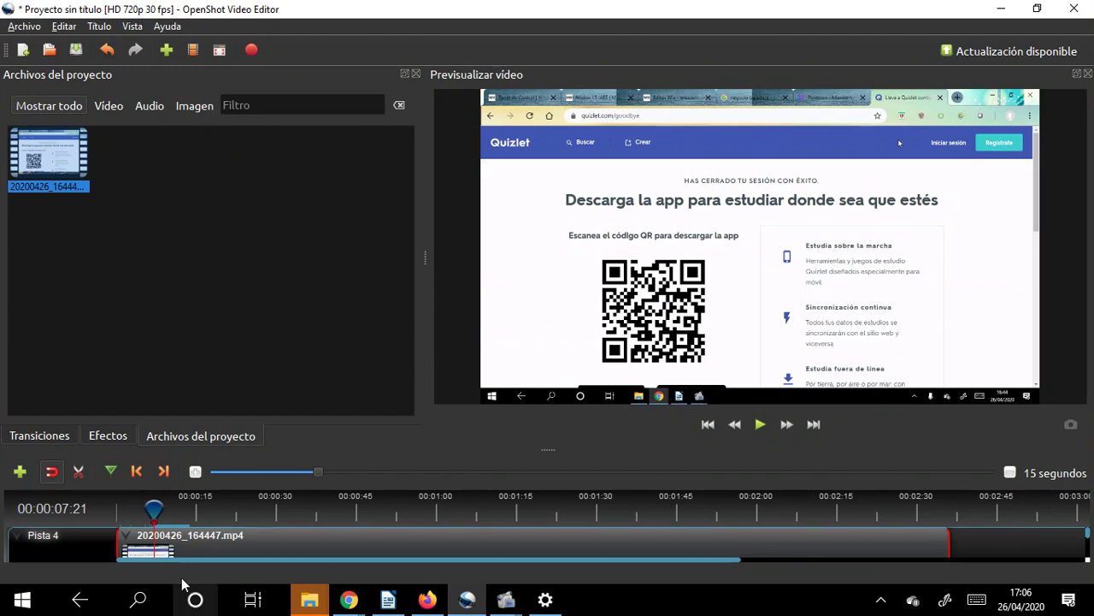
Step: Split the clip on Pista 4 at 00:00:07:16 with the razor tool
click(79, 473)
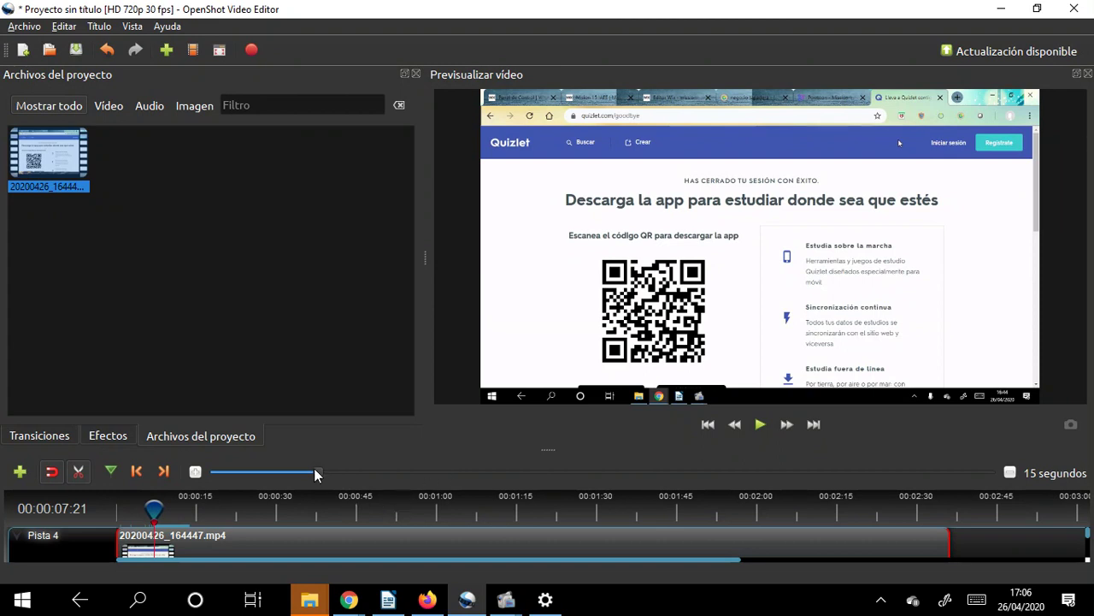
click(196, 471)
click(197, 471)
click(197, 471)
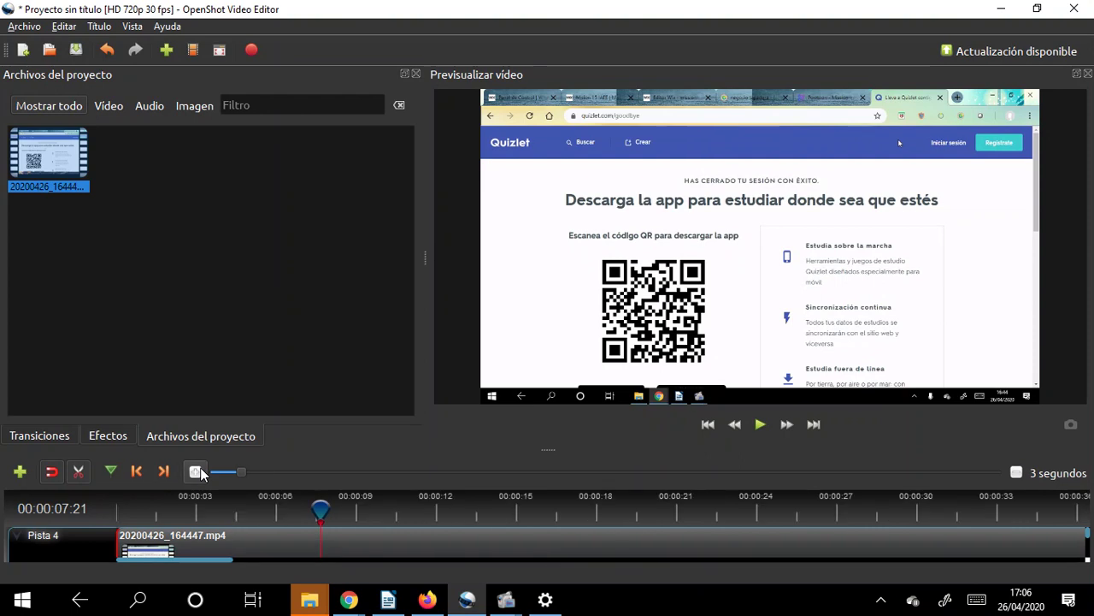
click(197, 471)
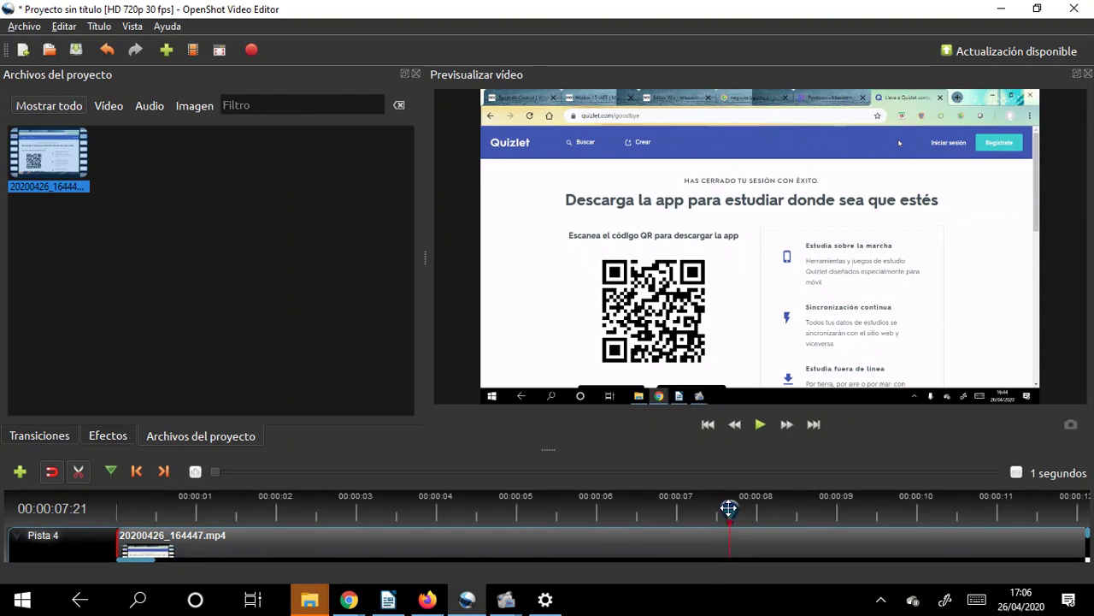
drag(728, 508, 715, 507)
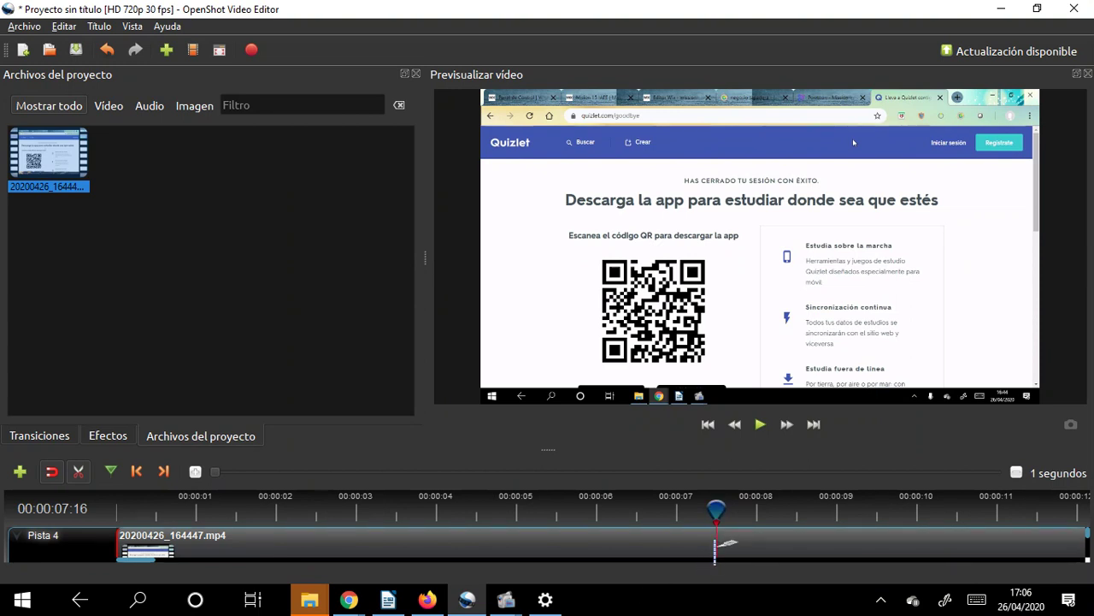
click(78, 473)
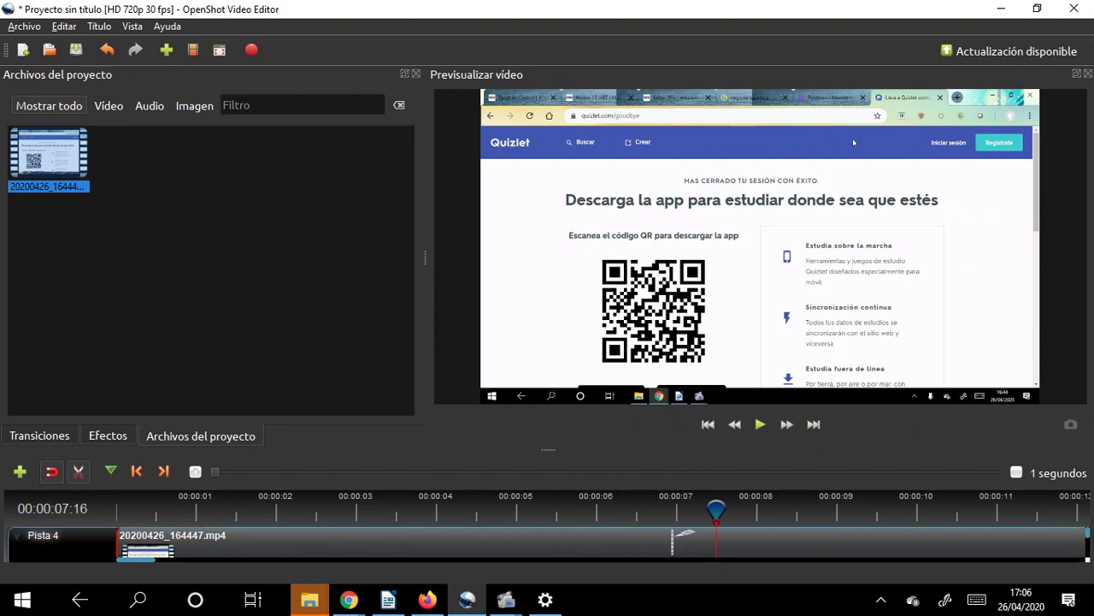
click(718, 537)
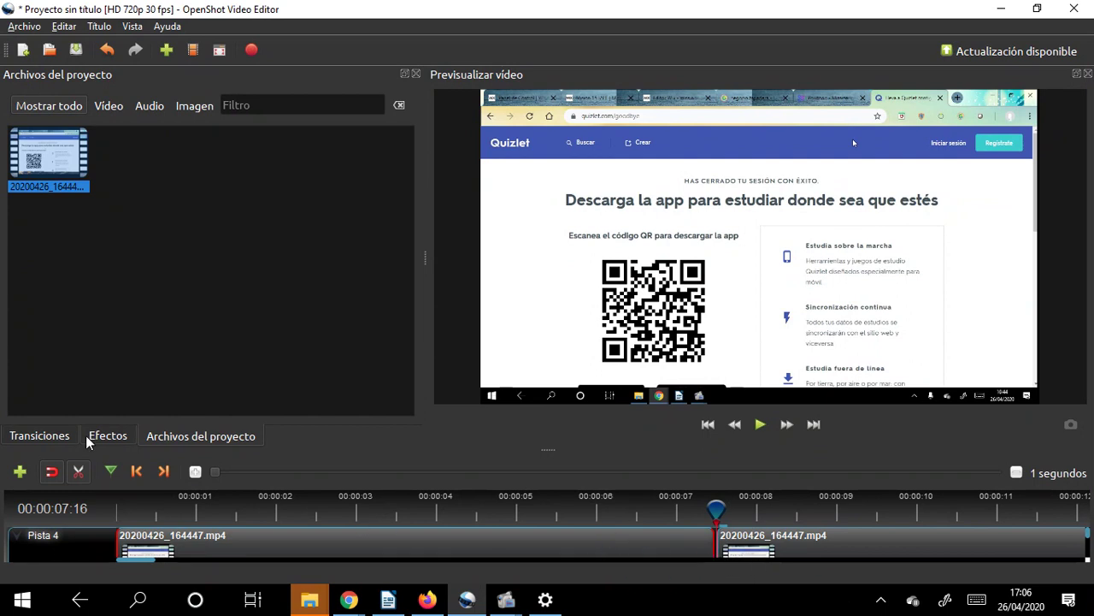
click(79, 473)
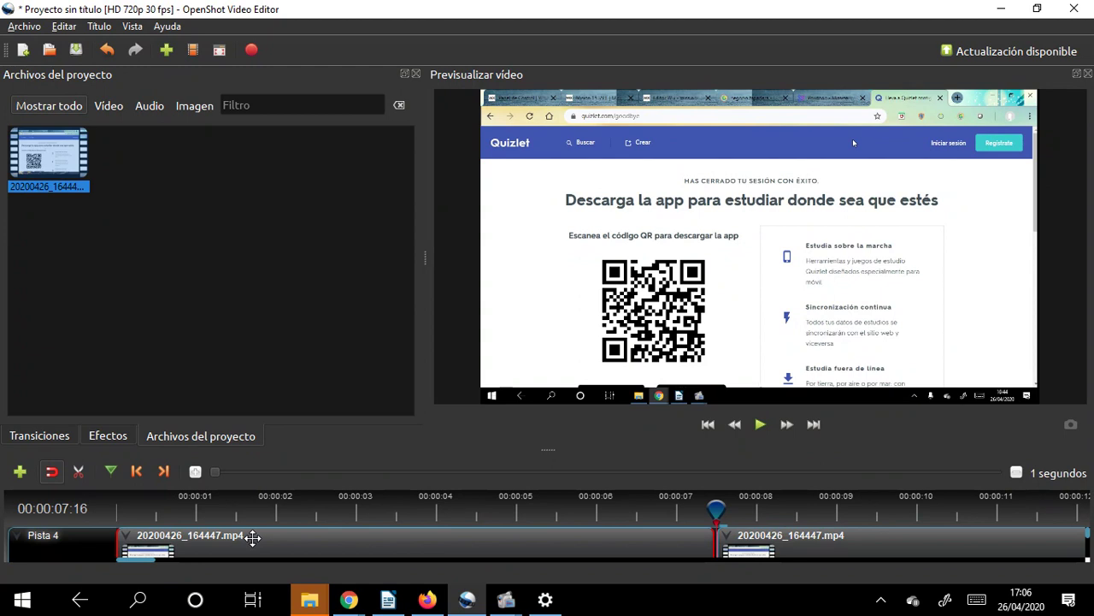
Step: Delete the segment before the cut and move the remaining clip close to the start of Pista 4
key(Delete)
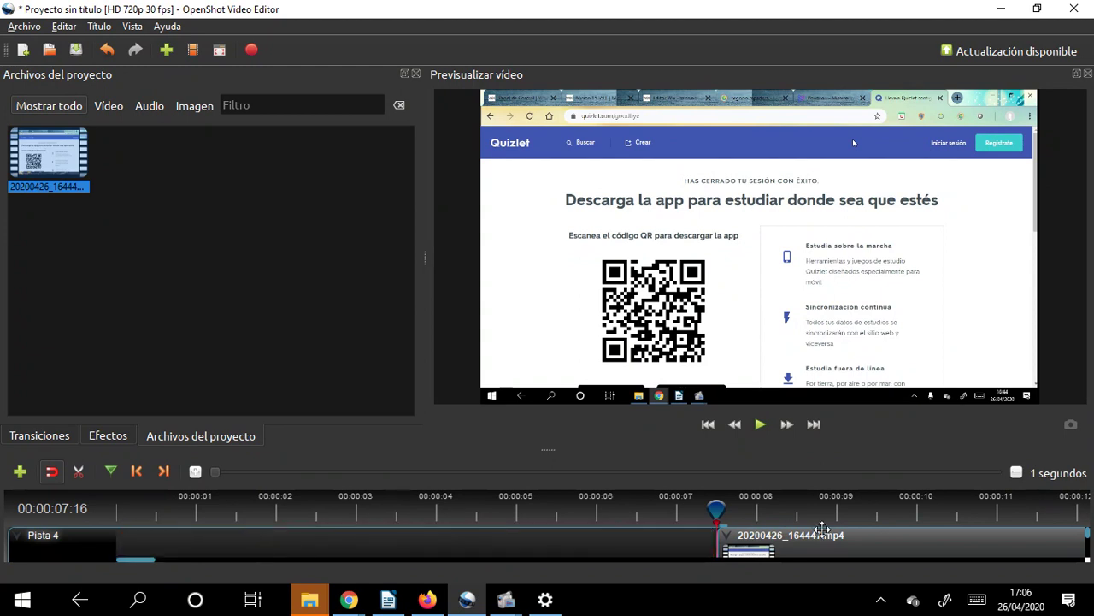
drag(898, 536, 229, 525)
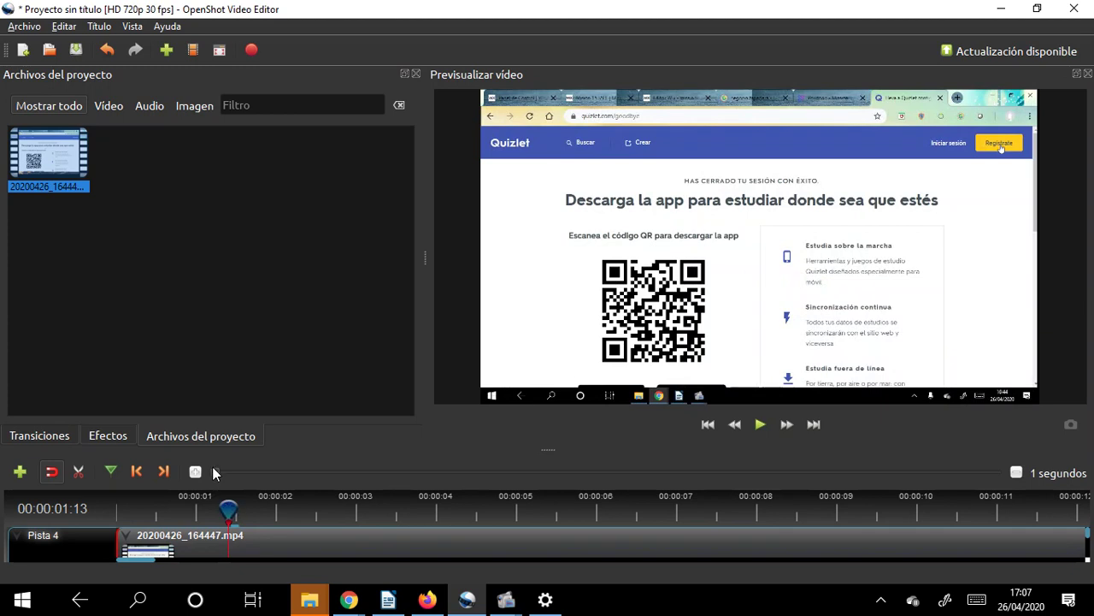
drag(214, 473, 336, 471)
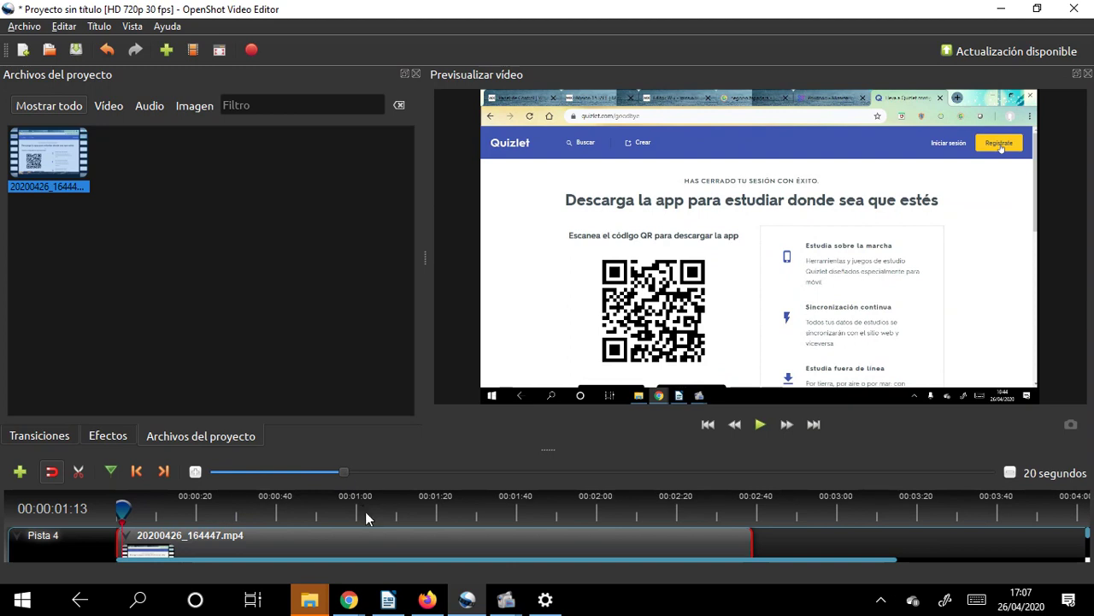
drag(384, 531, 394, 530)
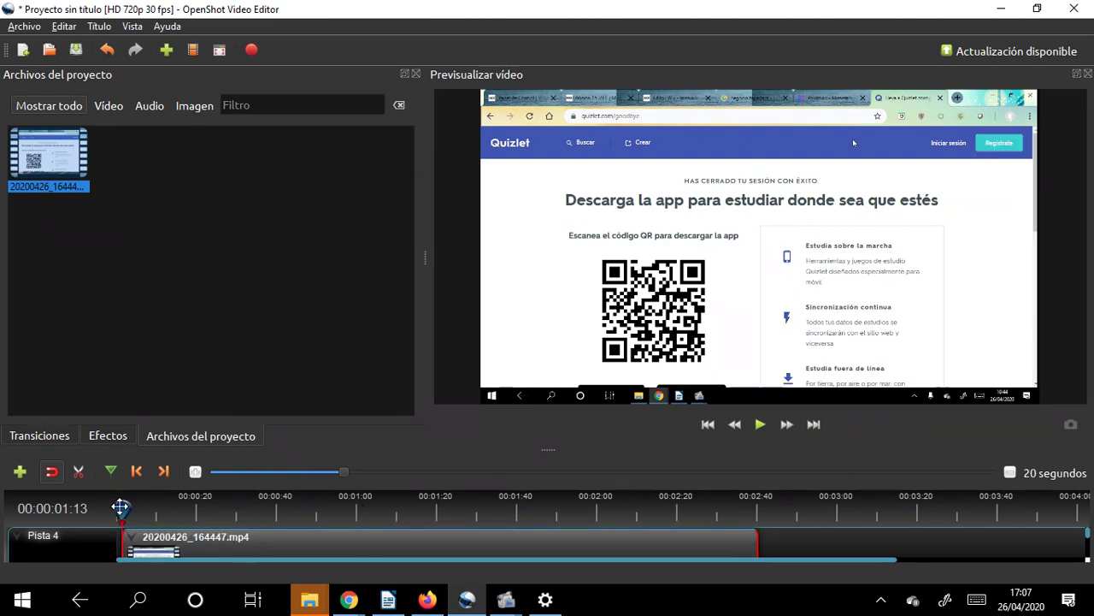
Step: Preview the clip from about 00:01:09:19 and bring the playhead back to about 00:01:13:25
drag(123, 511, 395, 508)
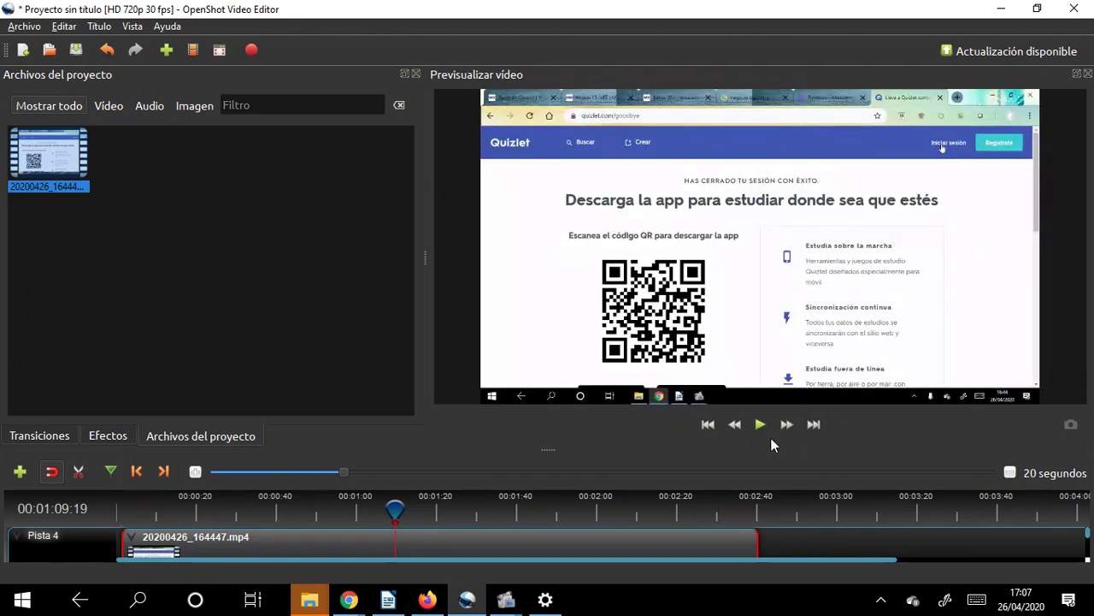
click(761, 424)
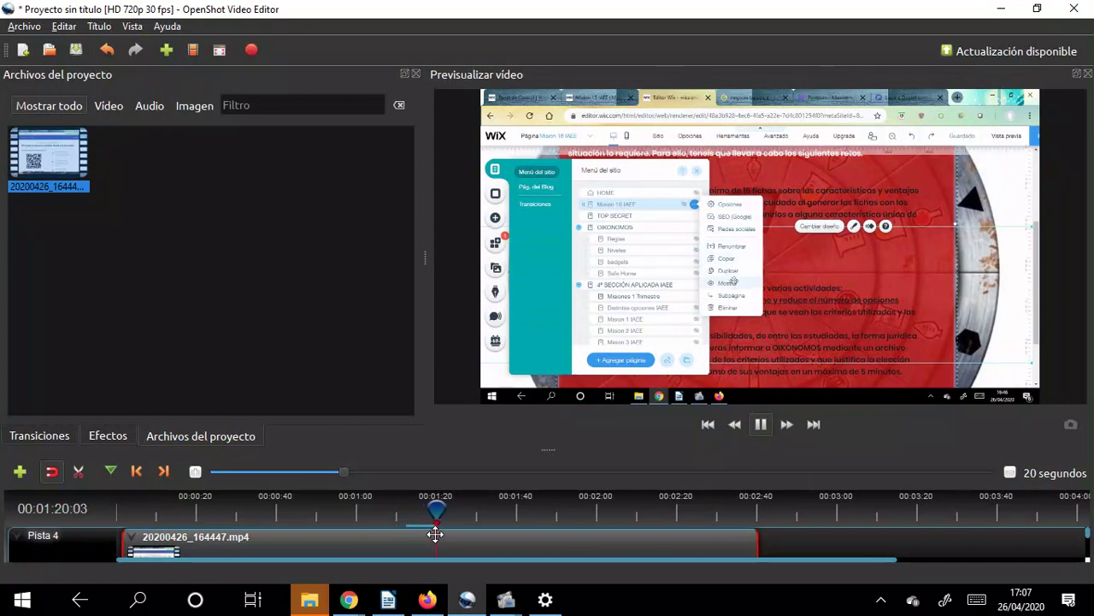
click(764, 423)
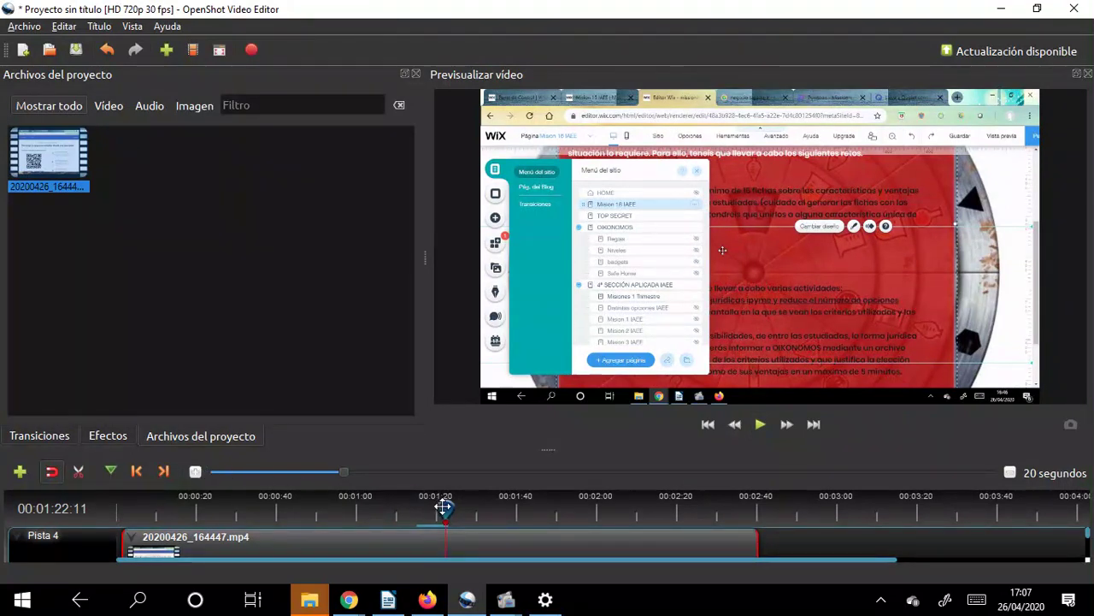
drag(443, 507, 410, 508)
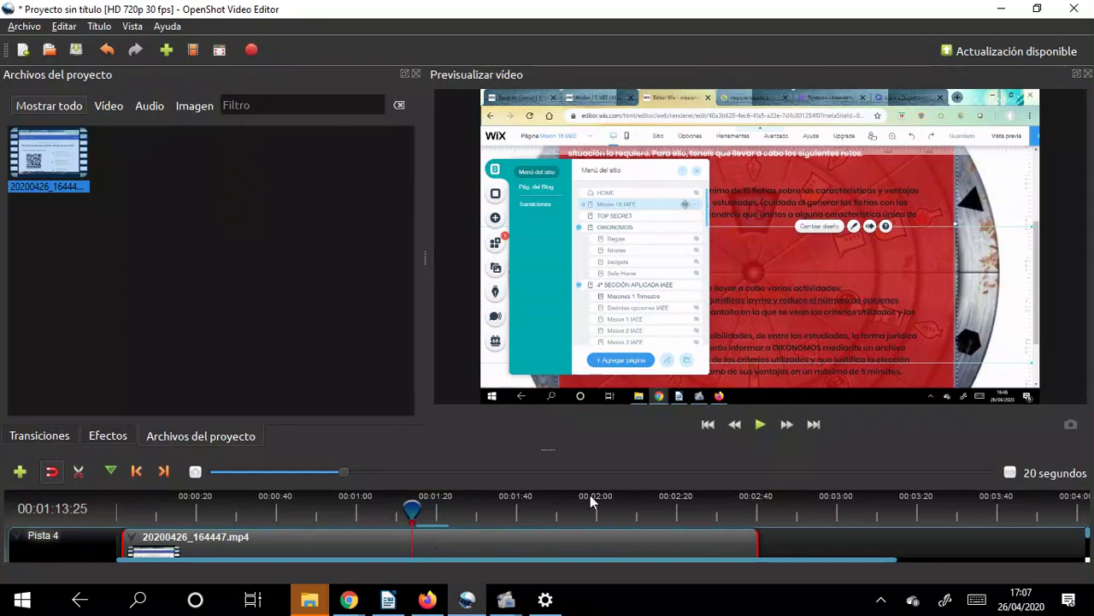
Step: Replay the section from 00:01:13:25 at a finer timeline scale and place the playhead at 00:01:12:20
key(ctrl+equal)
key(ctrl+equal)
key(ctrl+equal)
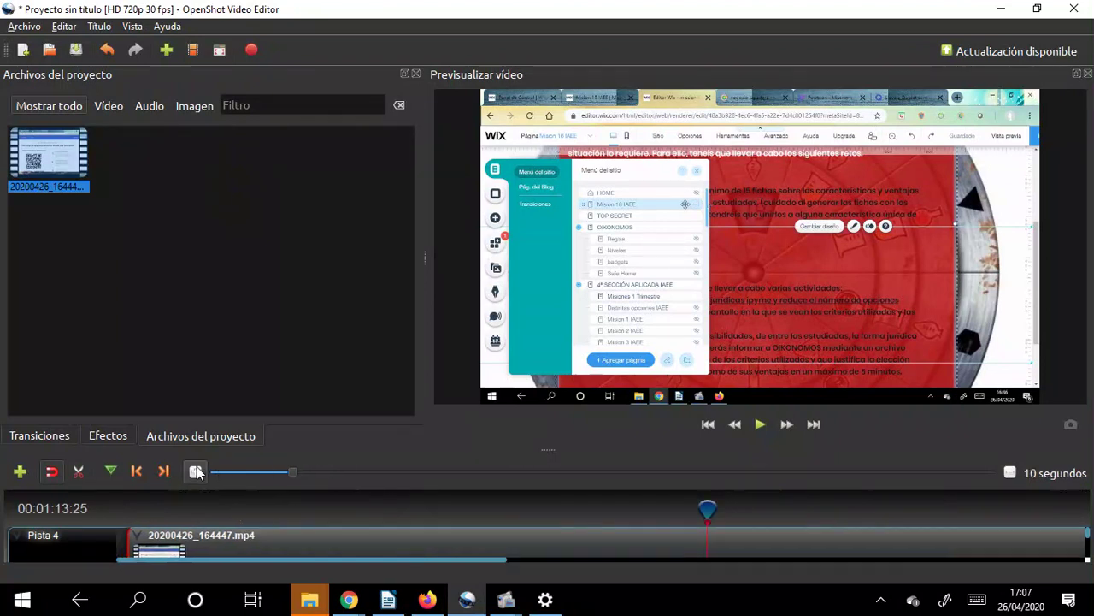
key(ctrl+equal)
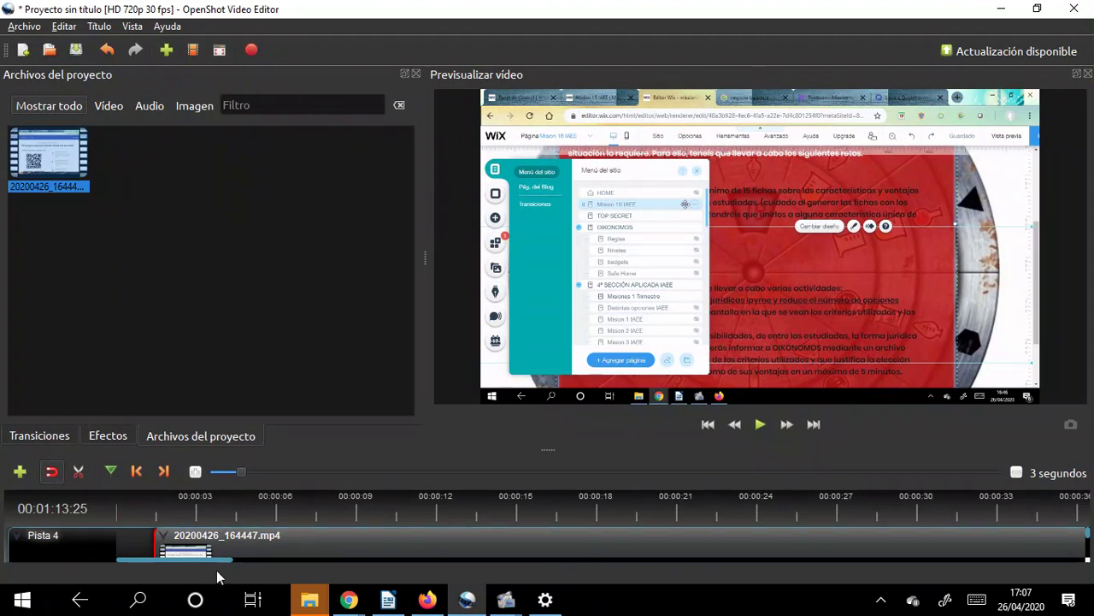
drag(216, 558, 436, 573)
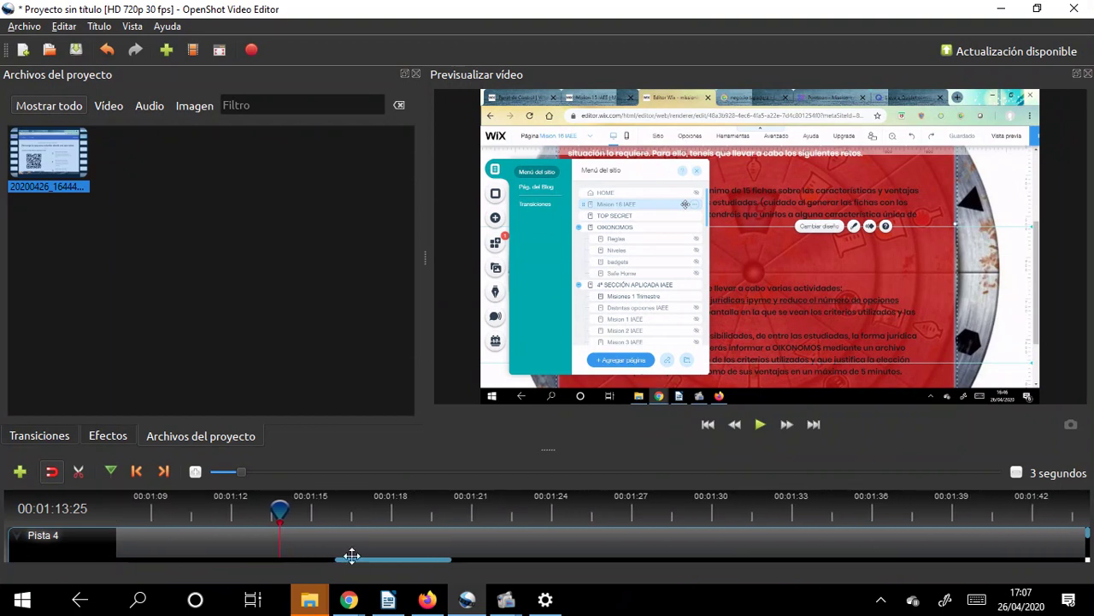
click(766, 427)
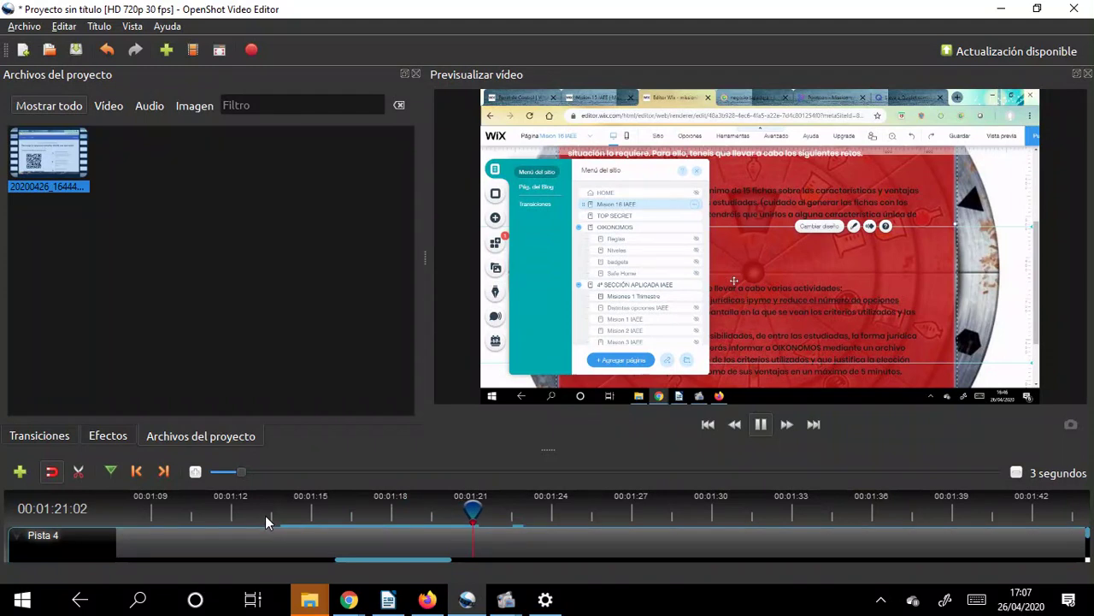
click(760, 424)
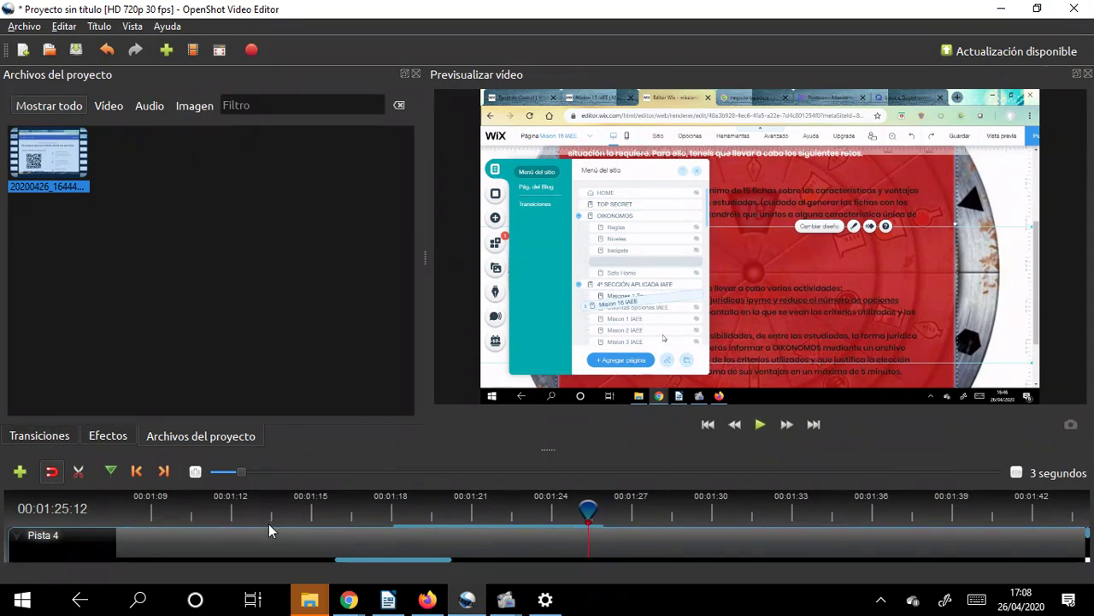
drag(588, 505, 248, 515)
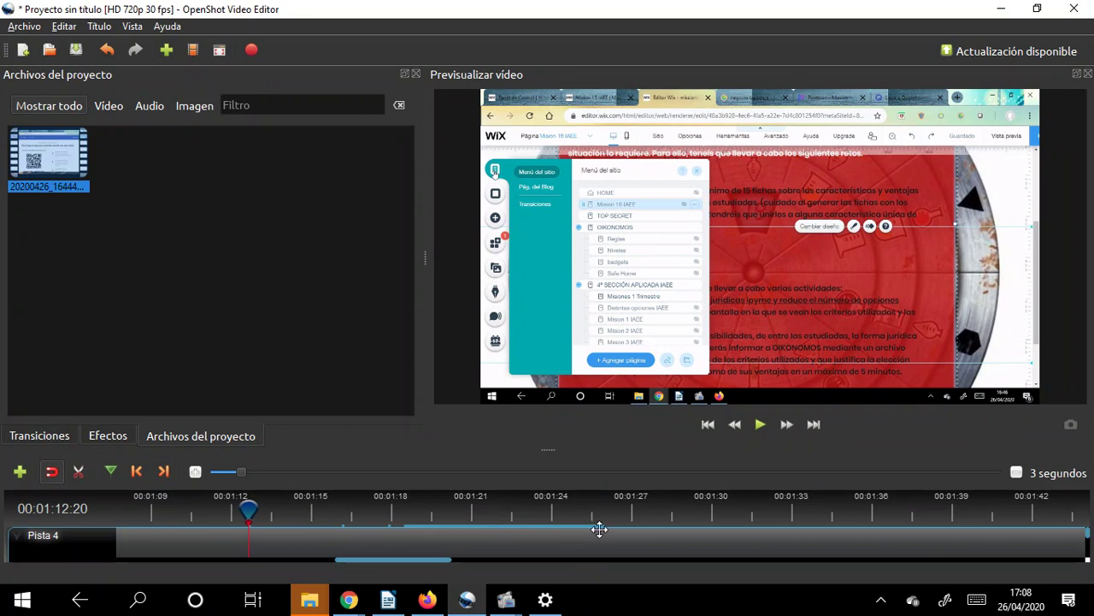
Step: Split the clip on Pista 4 at 00:01:12:20 and again at 00:01:21:22 with the razor tool
click(79, 471)
click(253, 534)
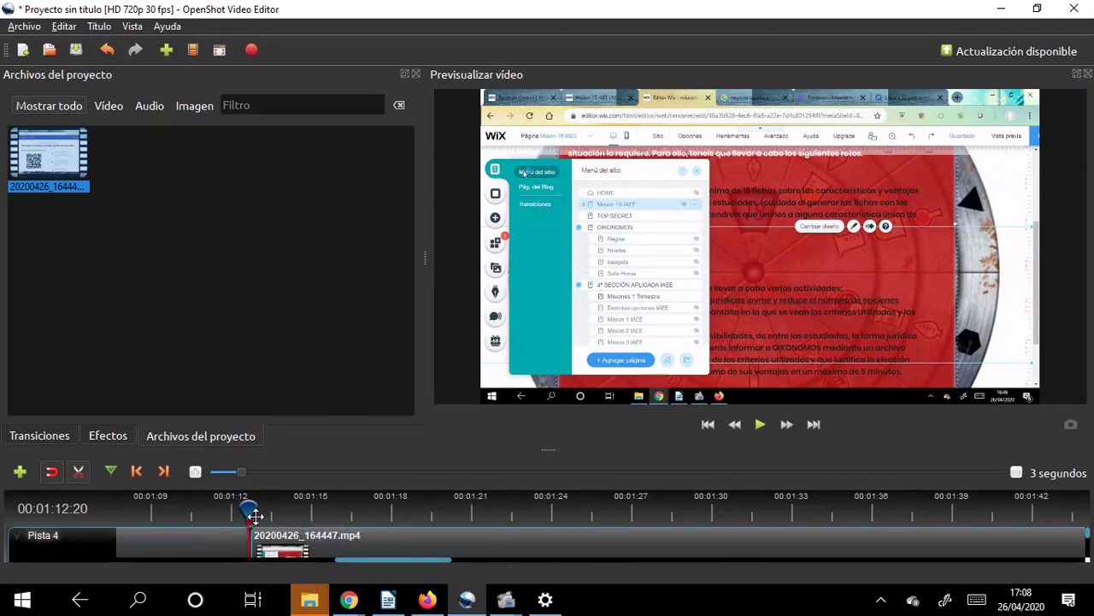
click(763, 424)
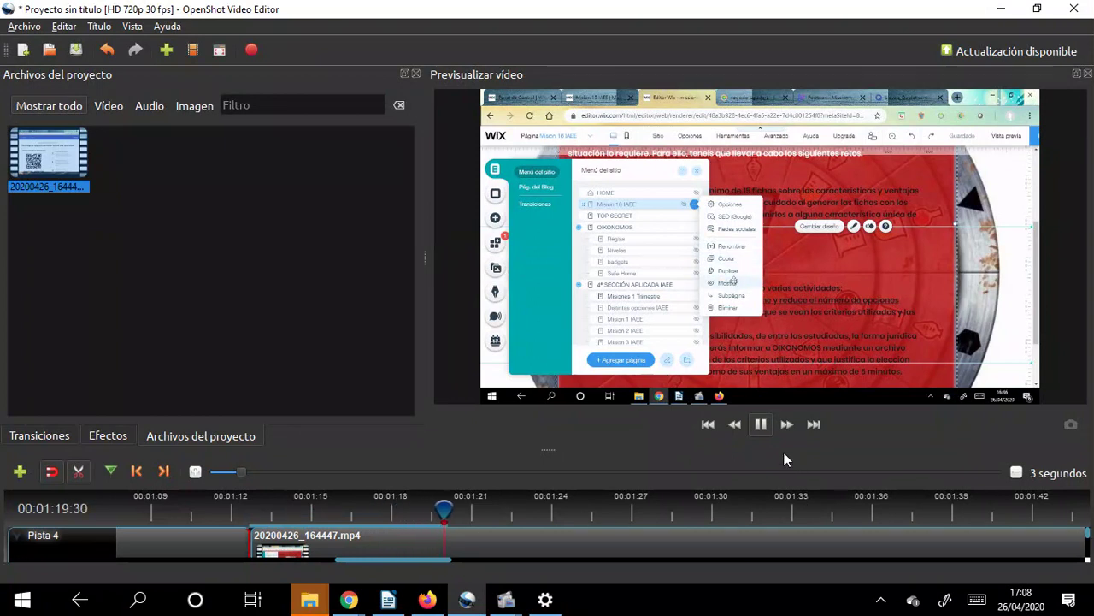
click(759, 425)
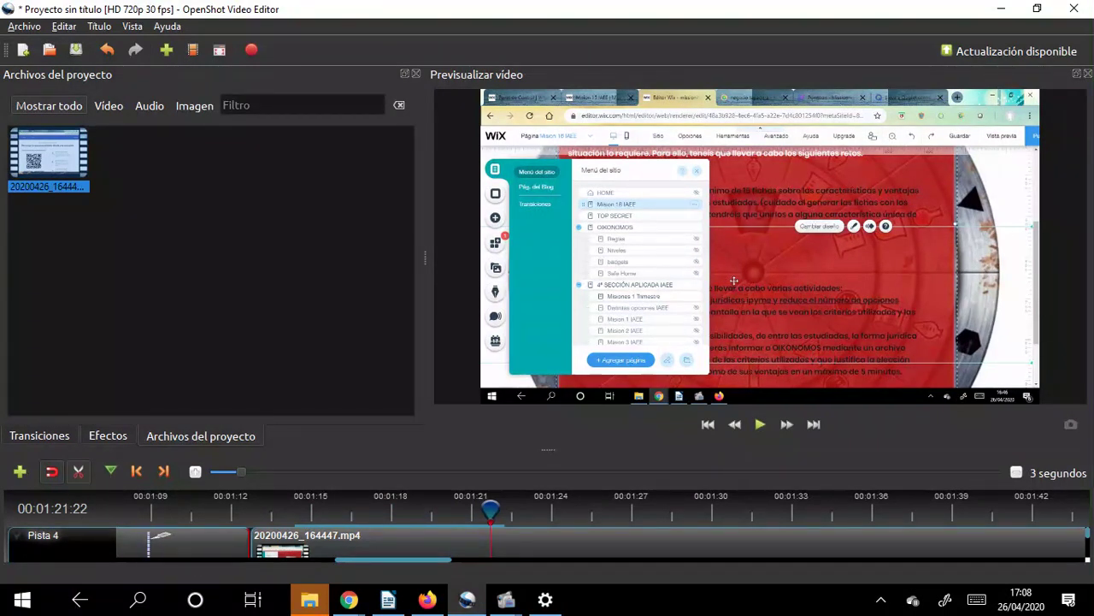
click(490, 539)
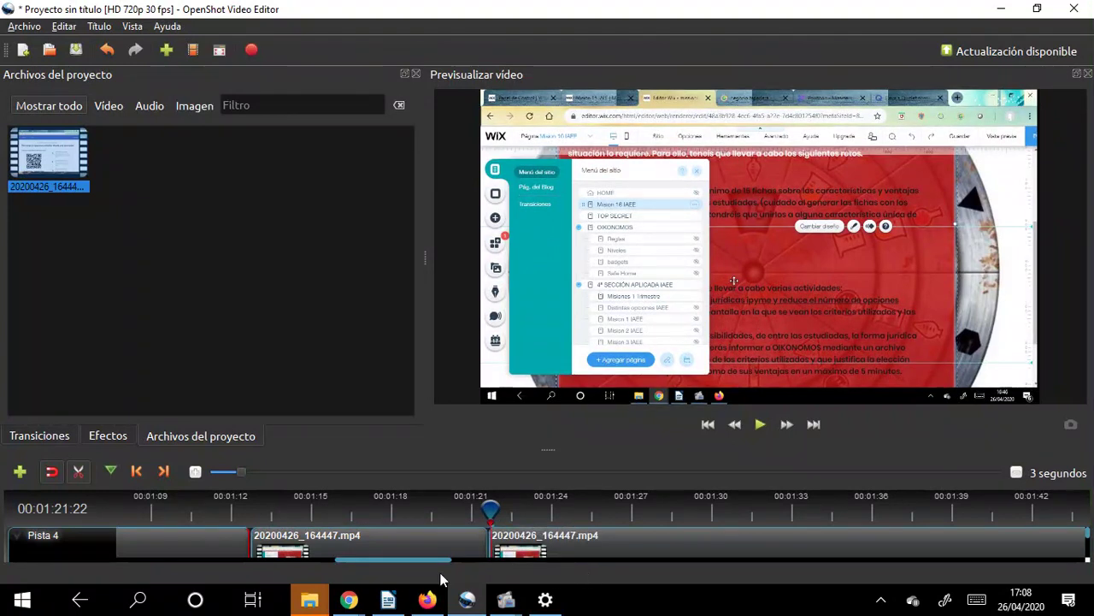
Step: Delete the segment between the two cuts and move the following clip back until it slightly overlaps the preceding one at about 00:01:12
click(80, 473)
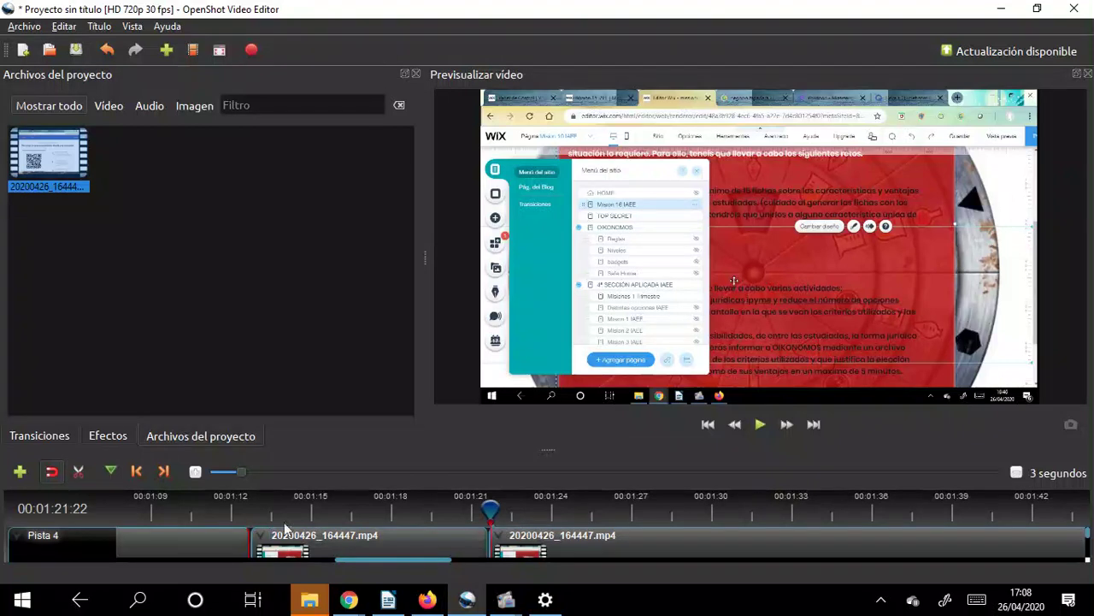
click(398, 537)
key(Delete)
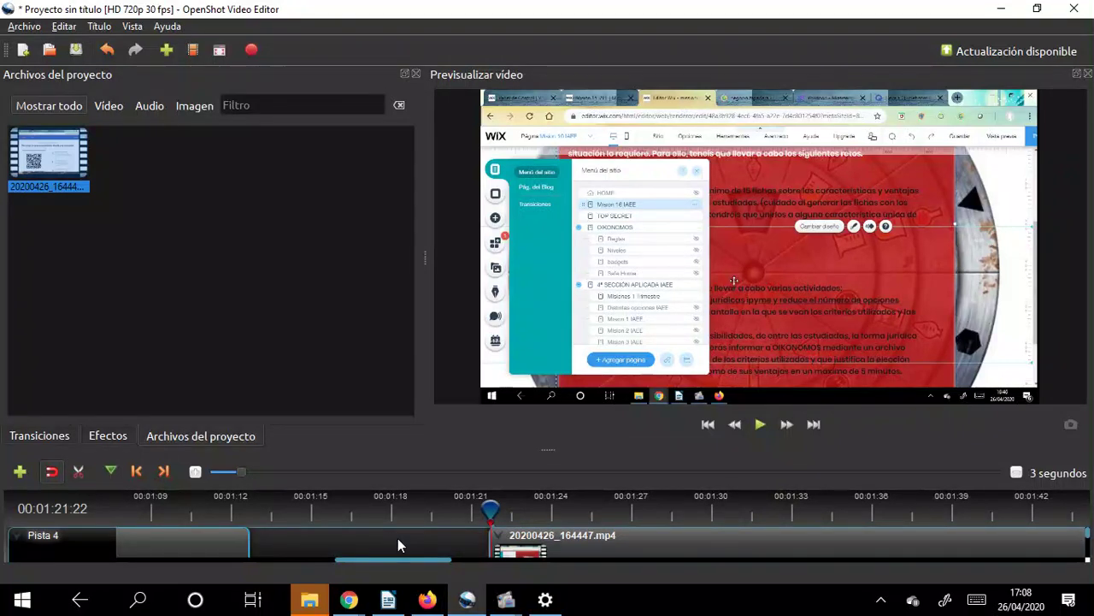
drag(579, 542, 315, 534)
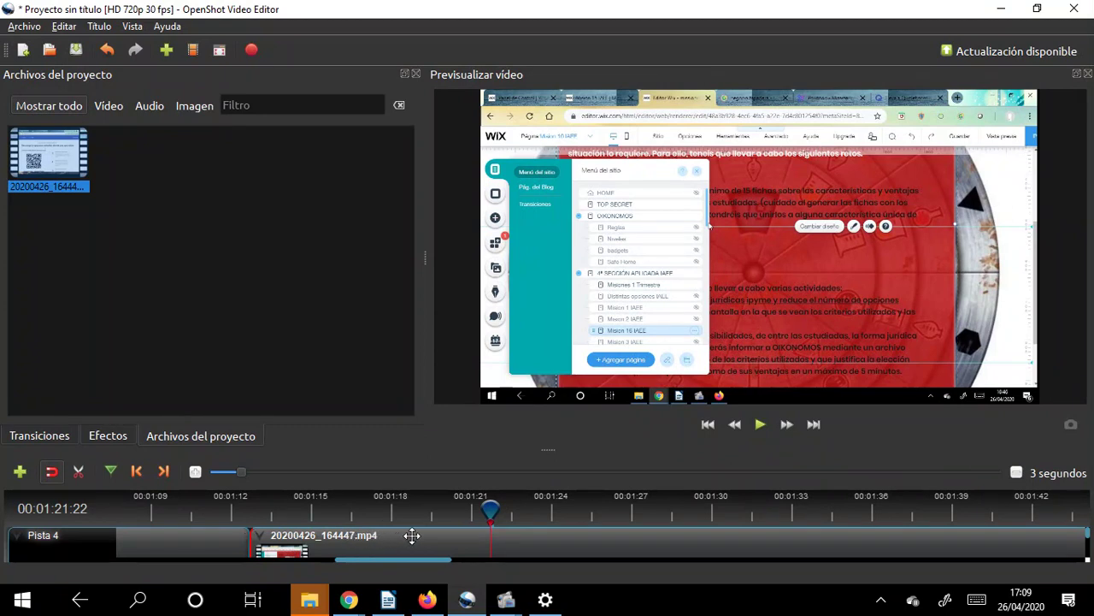
mouse_move(412, 535)
mouse_down()
mouse_move(385, 536)
mouse_move(432, 535)
mouse_move(391, 535)
mouse_up()
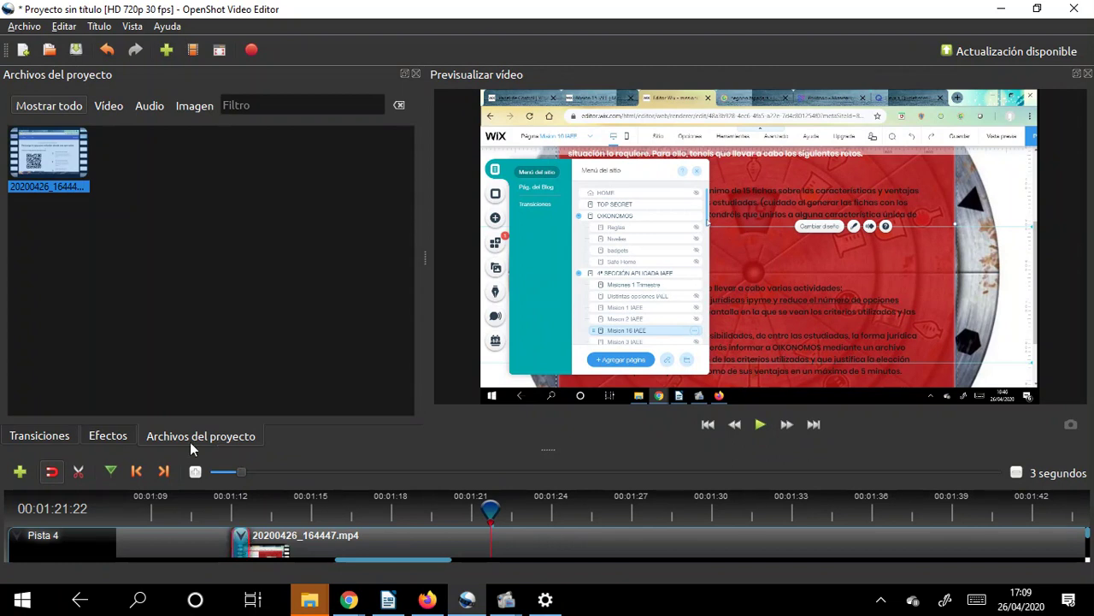
Step: Look through the transitions, select Barra ondulada 1, and preview the clip overlap from 00:01:10:26
click(47, 436)
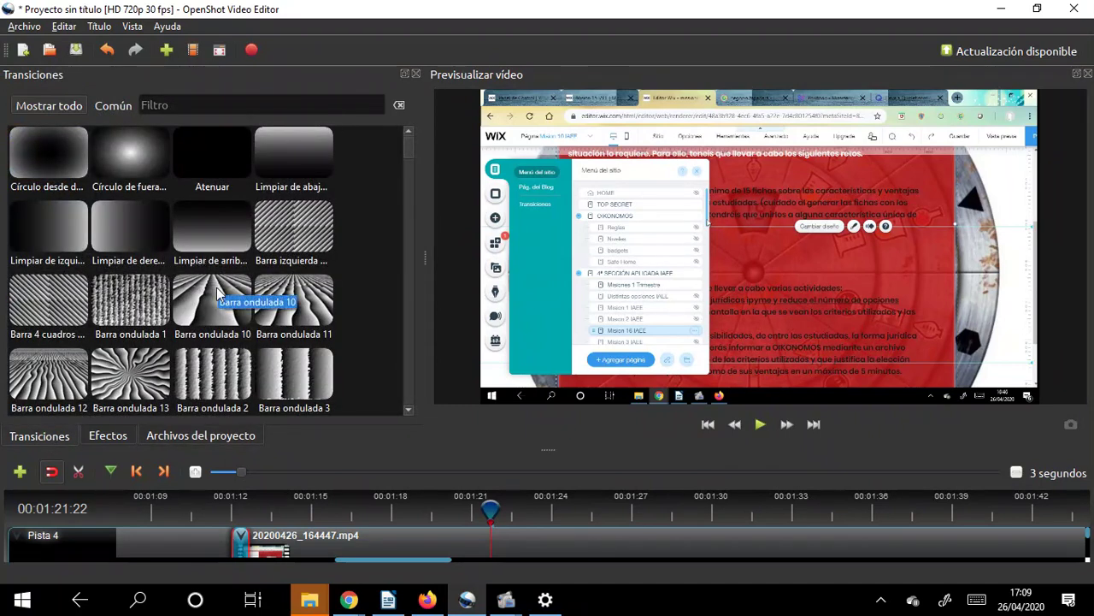
click(125, 317)
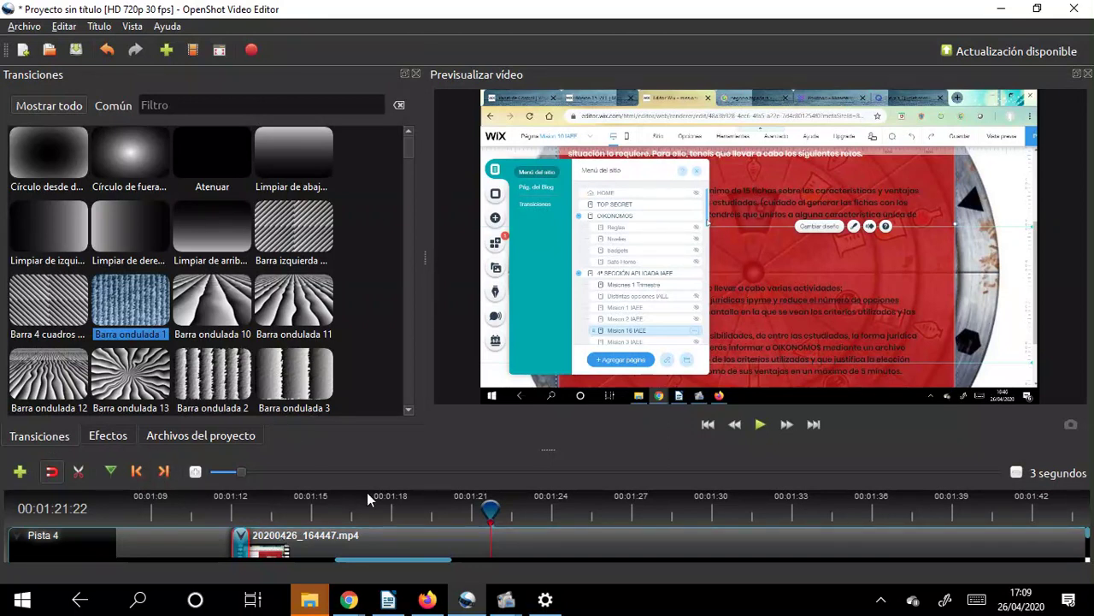
drag(492, 509, 404, 508)
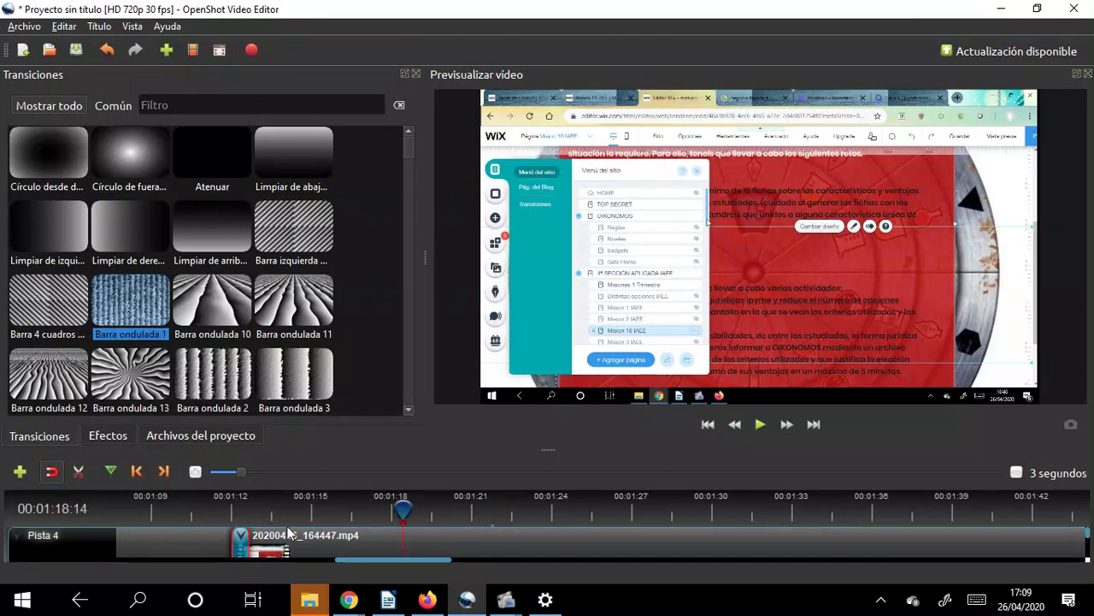
click(203, 513)
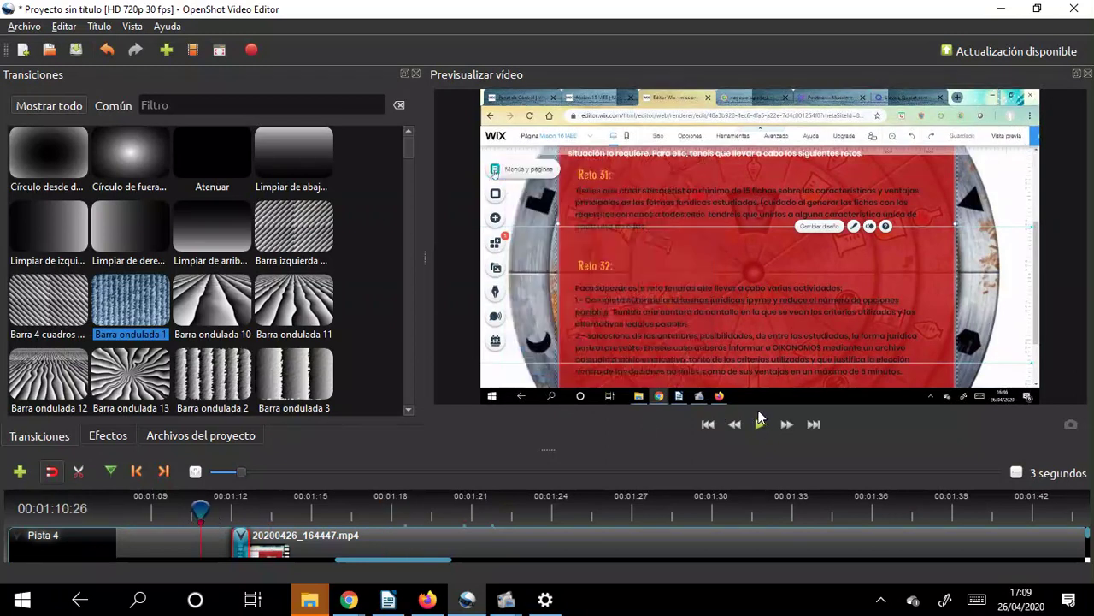
click(760, 425)
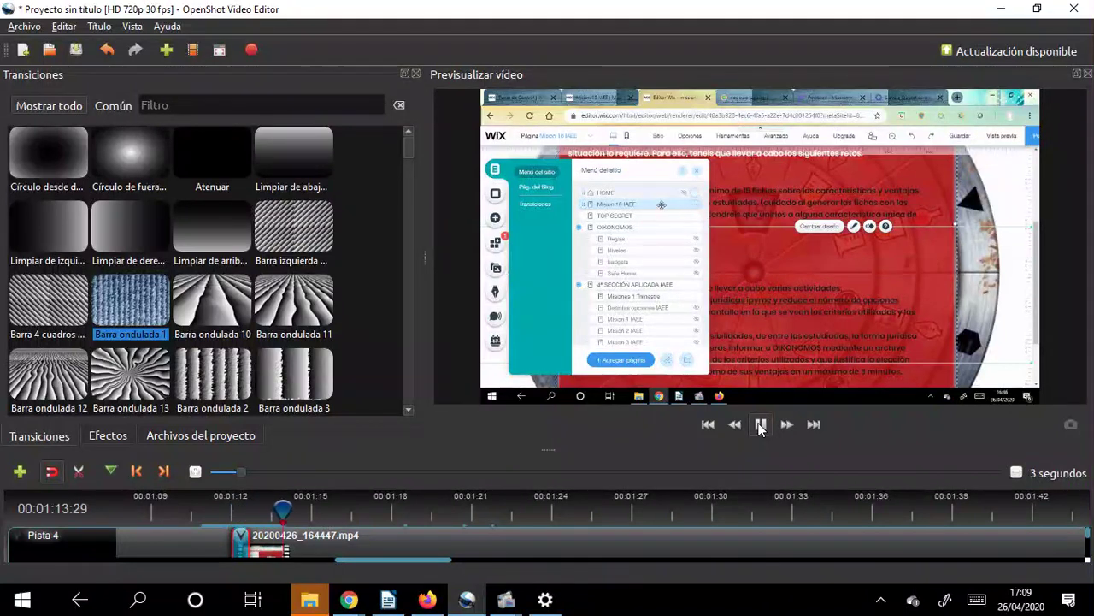
click(760, 426)
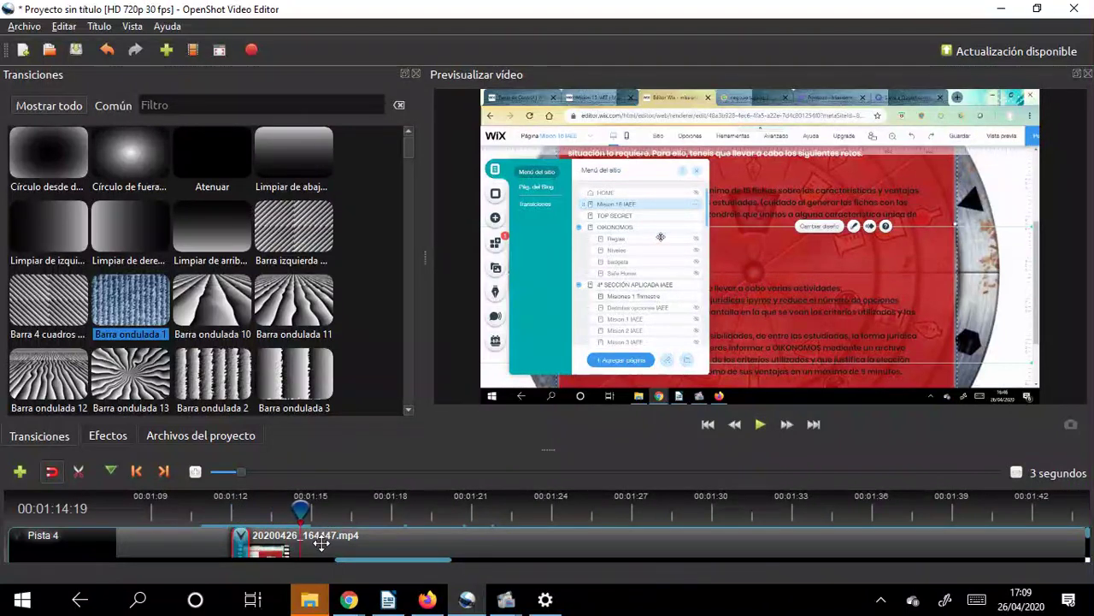
Step: Extend the transition between the clips to about 00:01:15, preview it, and return the playhead to 00:01:11:07
click(246, 538)
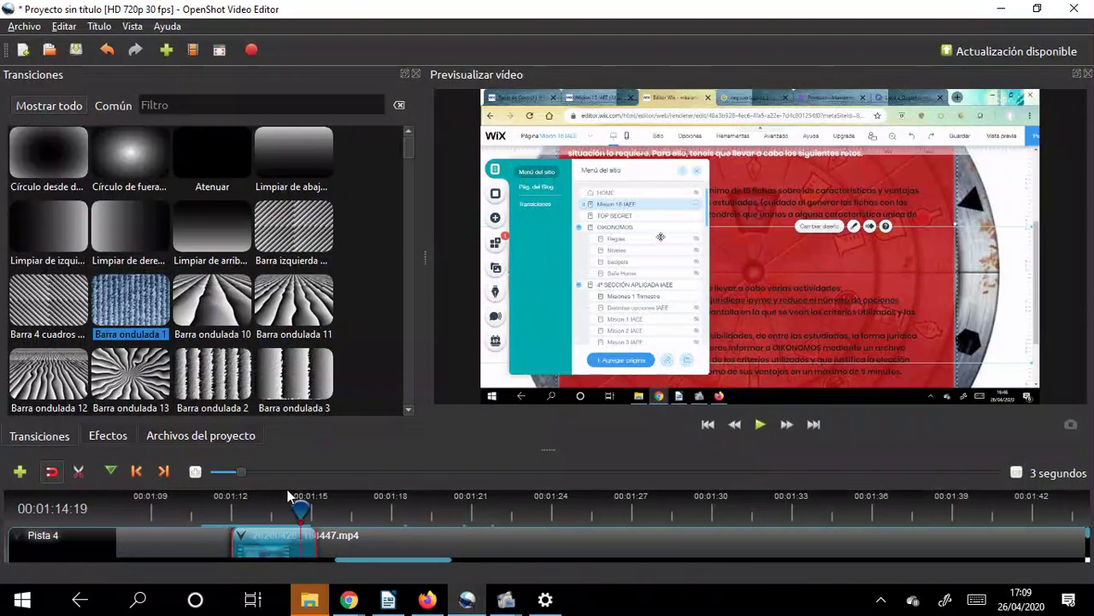
click(195, 508)
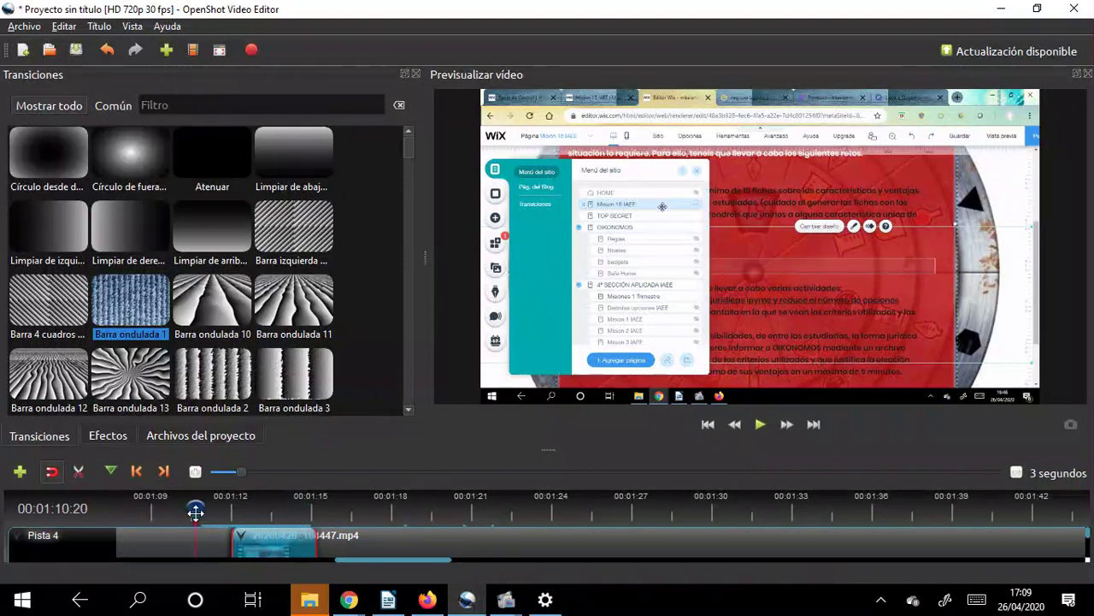
drag(197, 511, 220, 511)
click(760, 424)
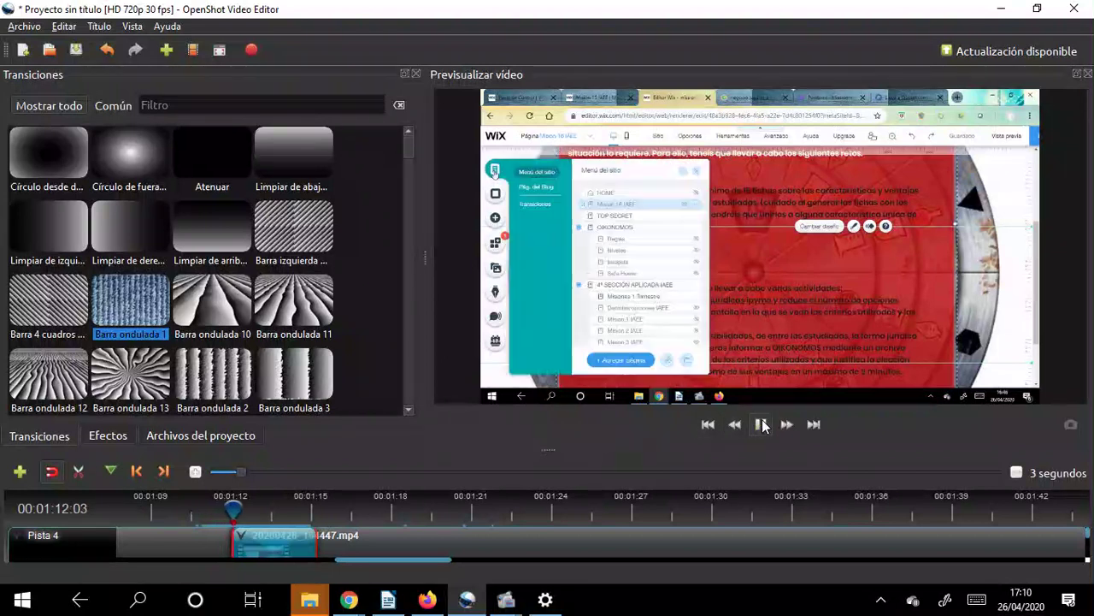
click(761, 424)
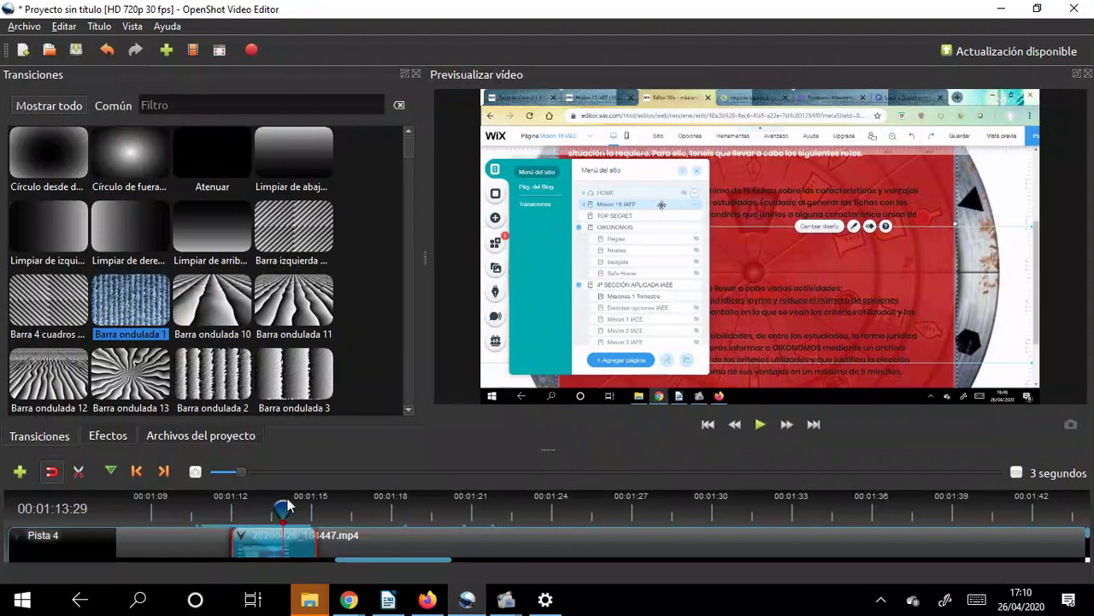
drag(284, 508, 210, 508)
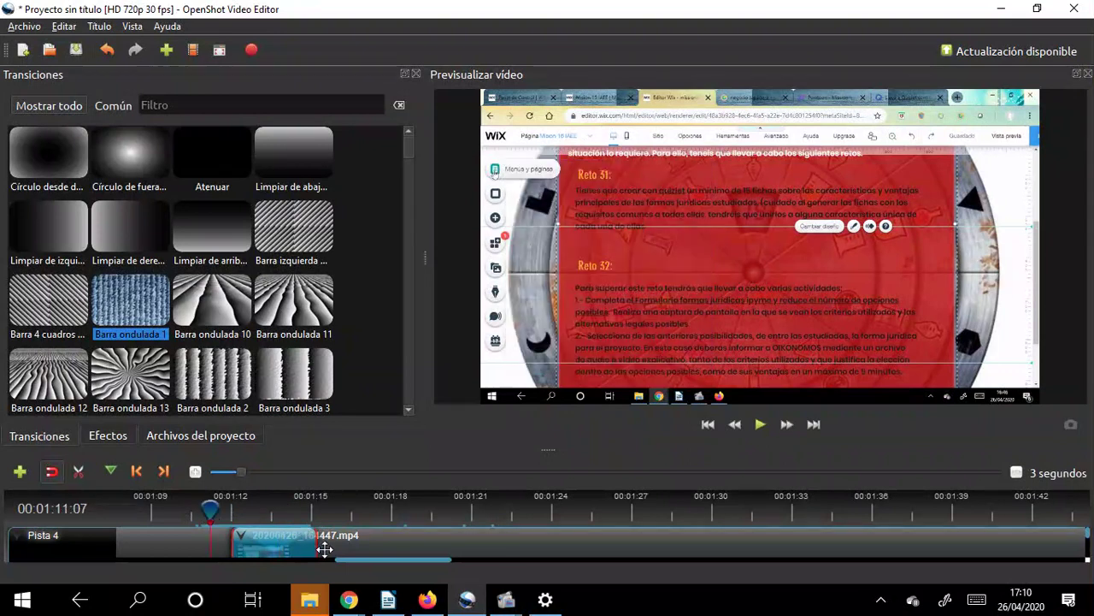
Step: Review the available effects and look through the editing and view commands
click(109, 437)
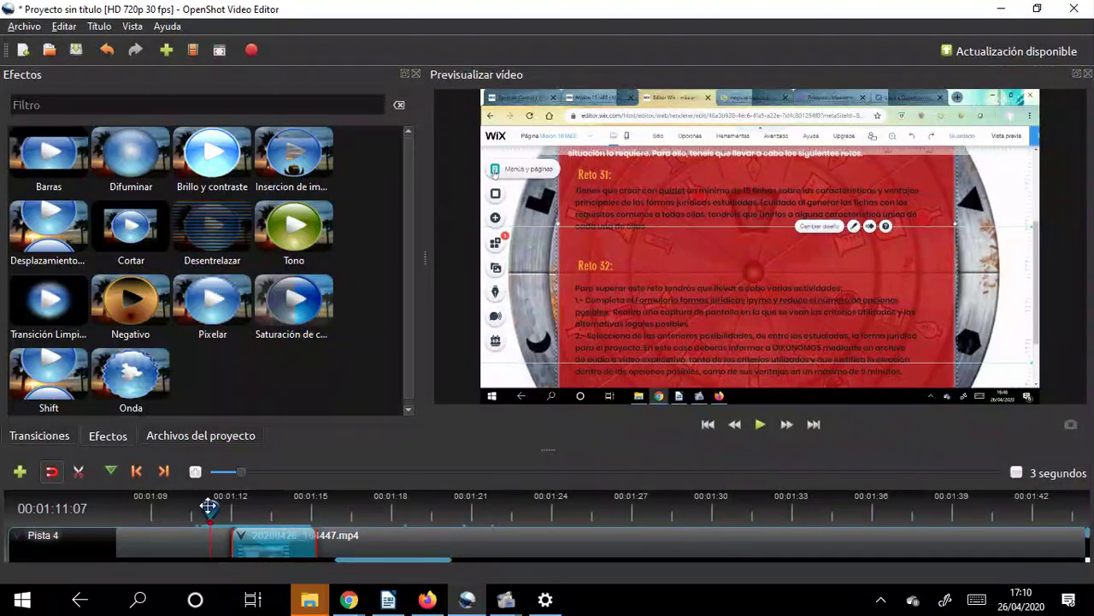
drag(209, 507, 398, 510)
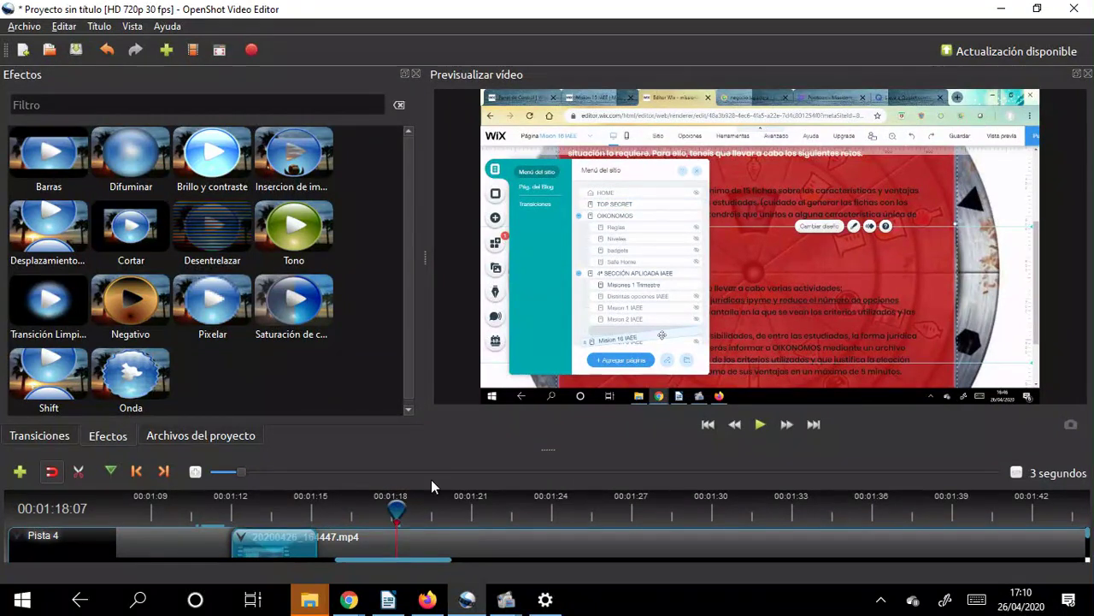
click(64, 26)
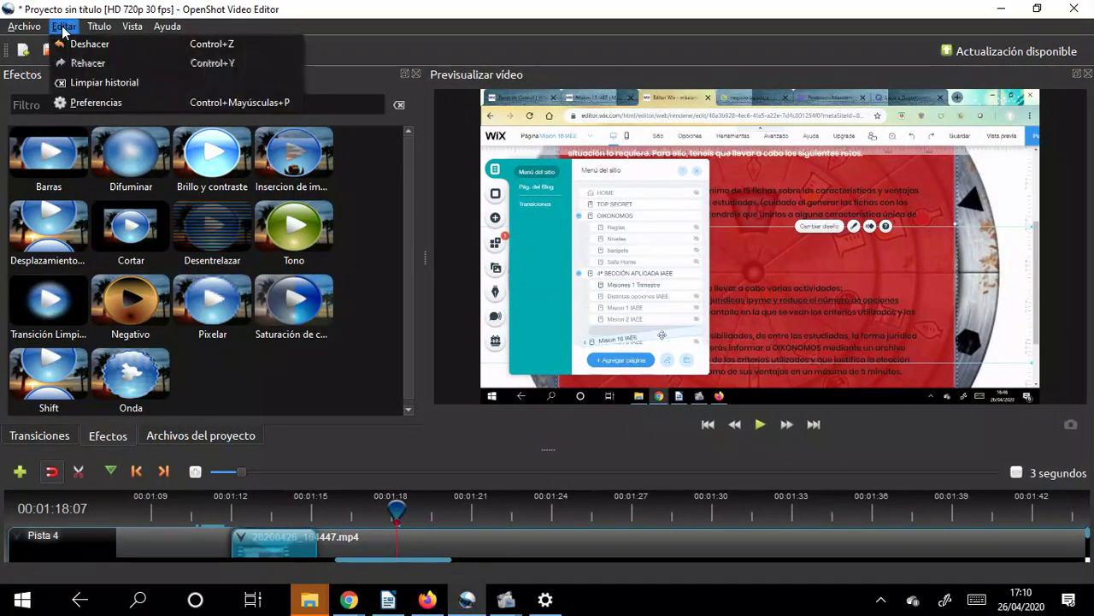
mouse_move(91, 33)
mouse_move(133, 29)
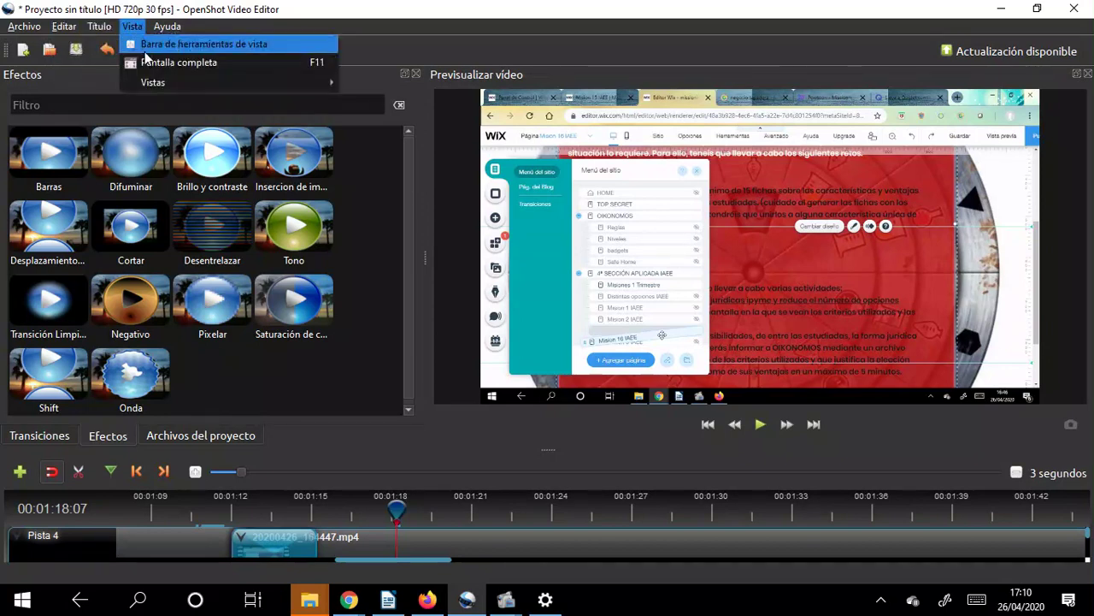
mouse_move(149, 83)
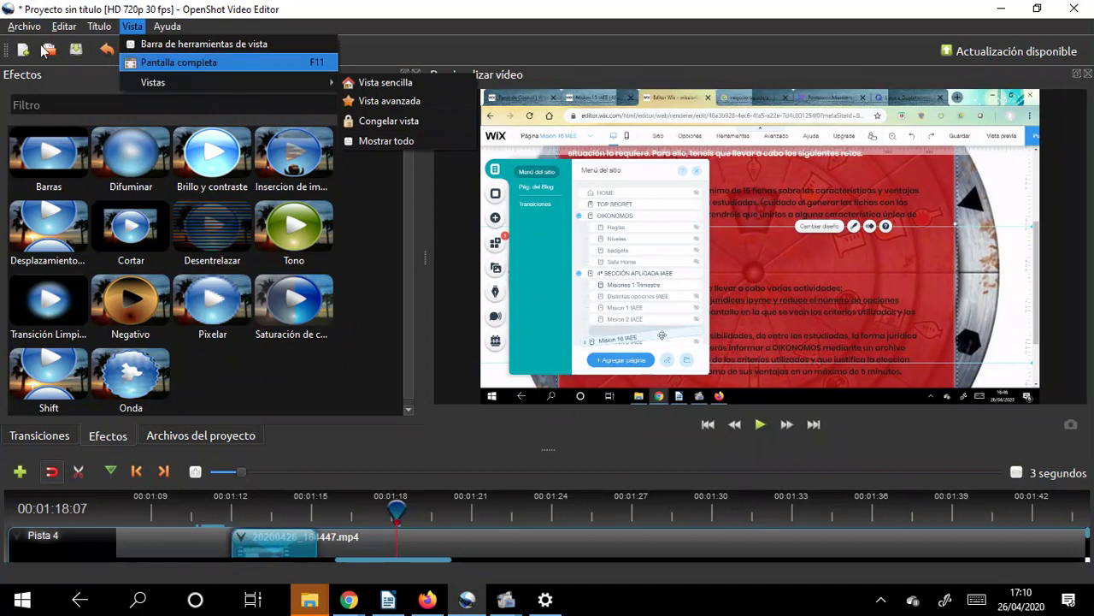
mouse_move(33, 32)
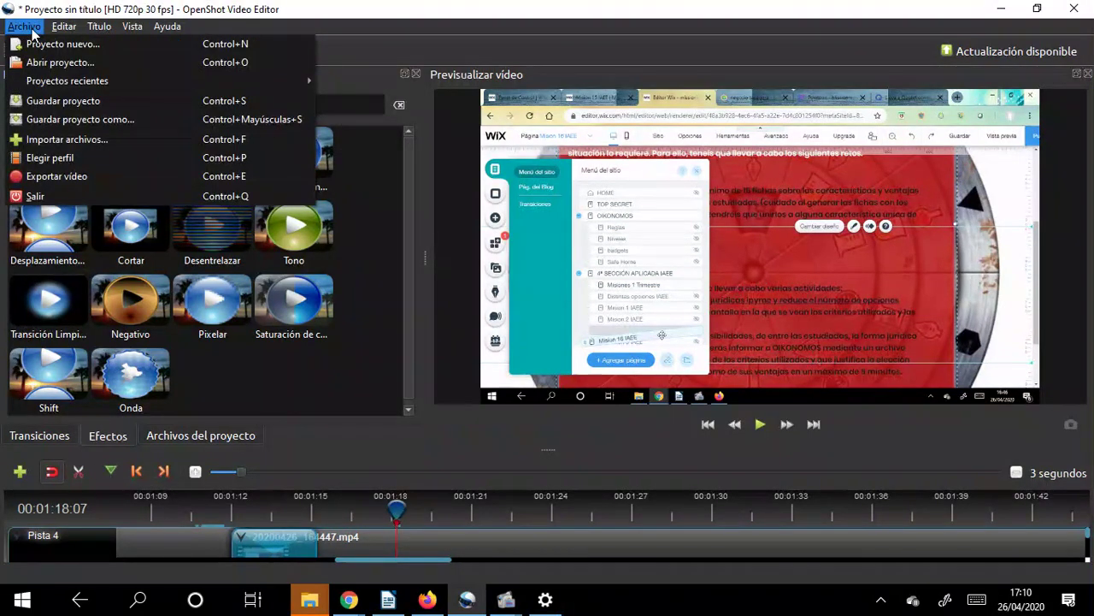
Step: Open the video export settings and set the output file name to titulo
click(33, 31)
click(33, 32)
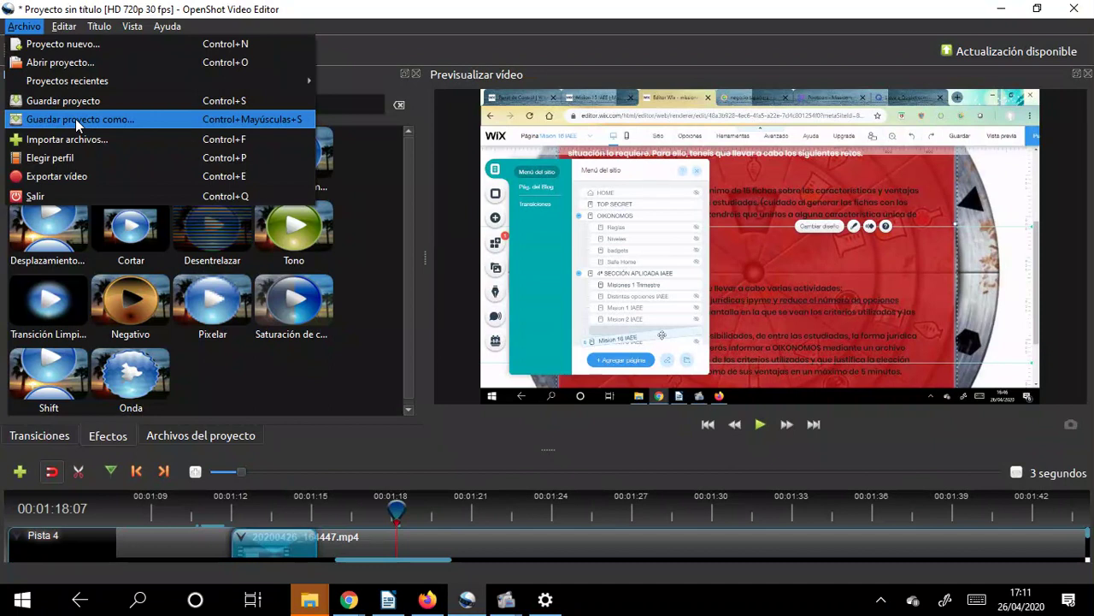
click(77, 177)
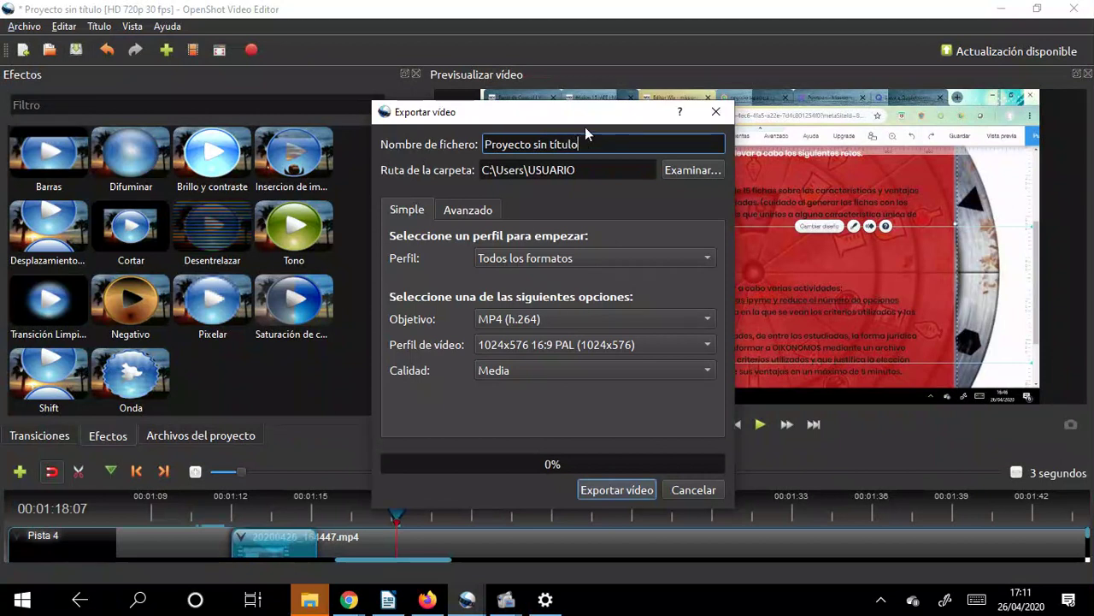
drag(590, 144, 483, 143)
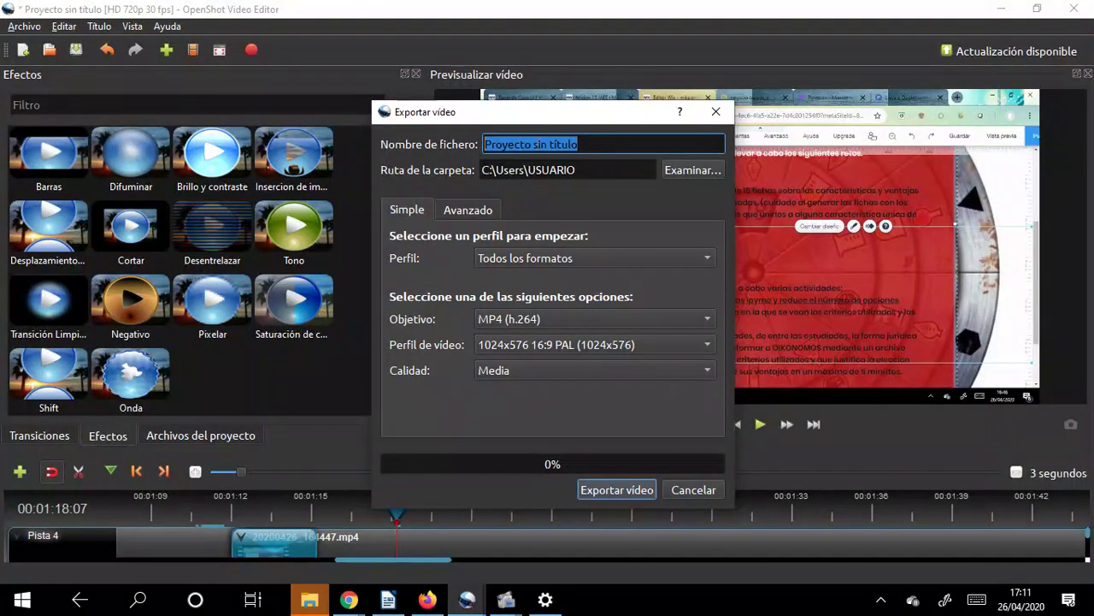
text(titulo)
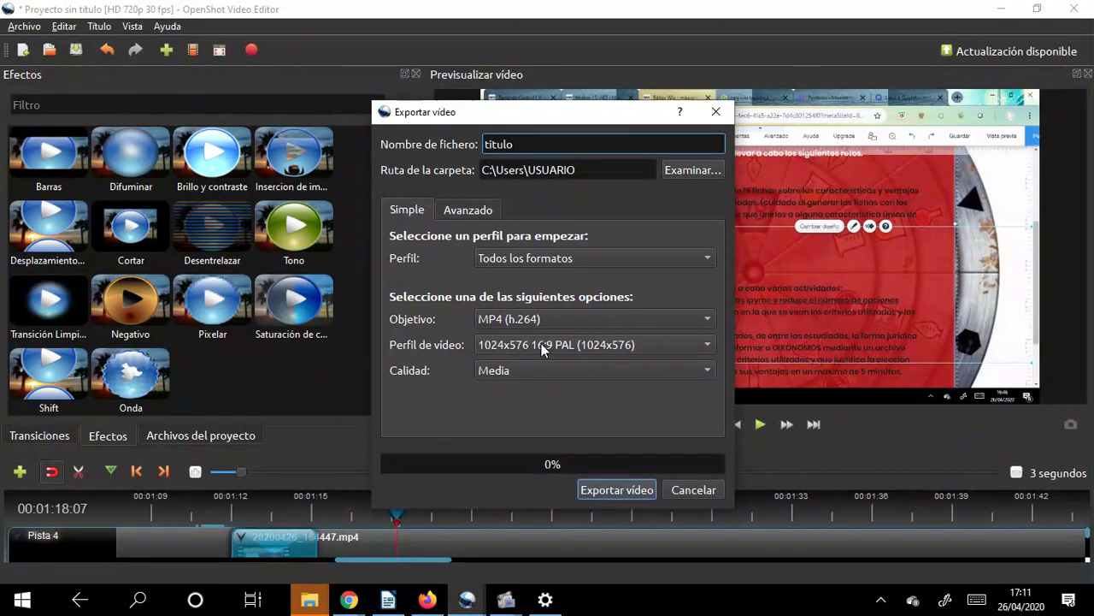
Step: Set the video profile to DV/DVD NTSC (720x480) and start exporting the video
click(703, 344)
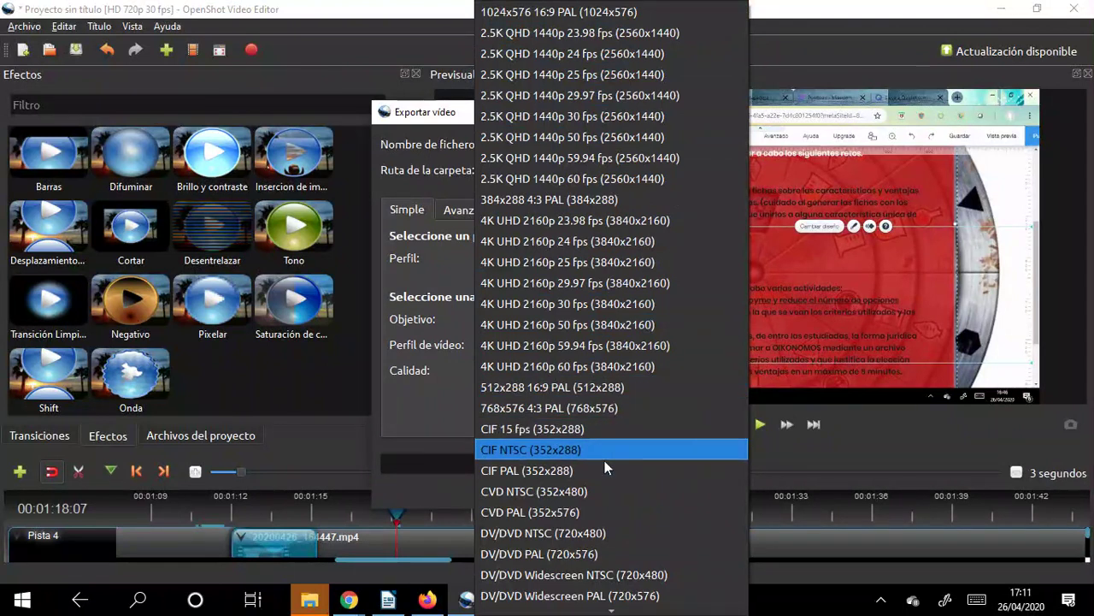
click(612, 532)
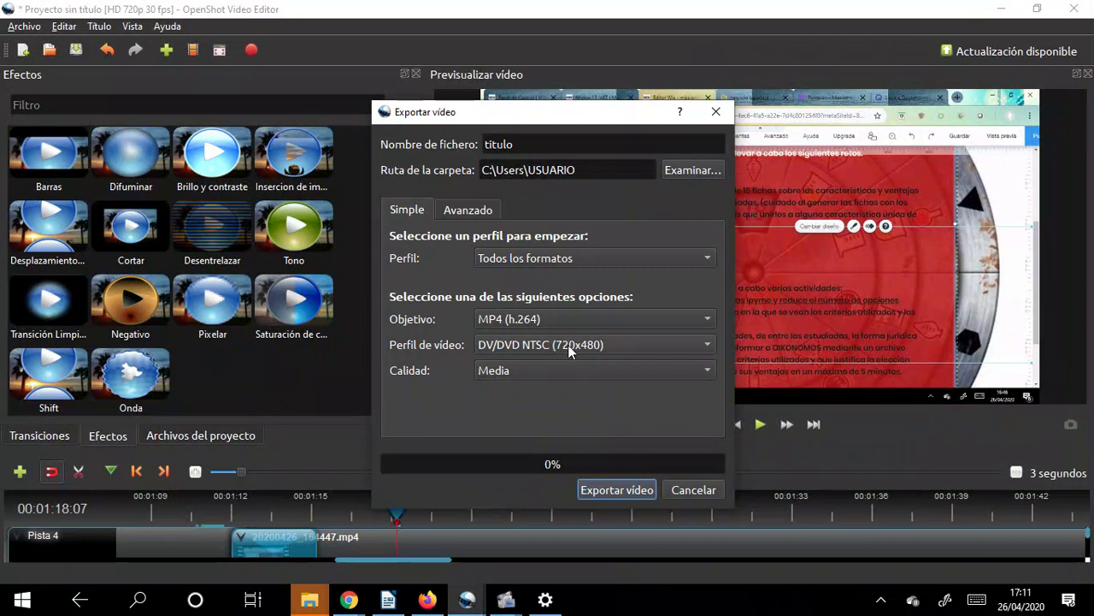
click(612, 489)
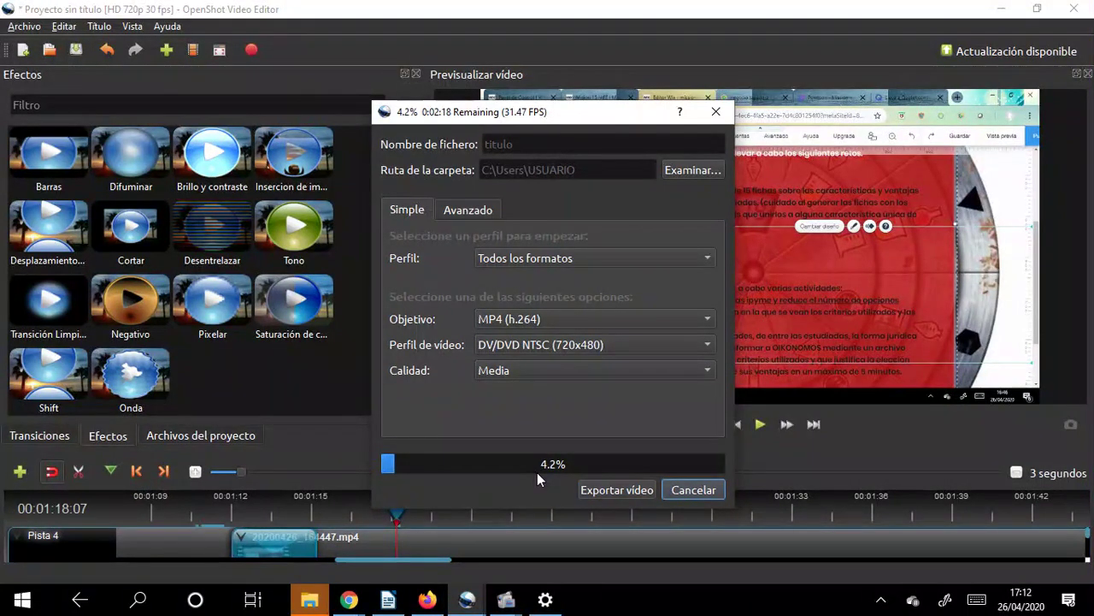
mouse_move(504, 604)
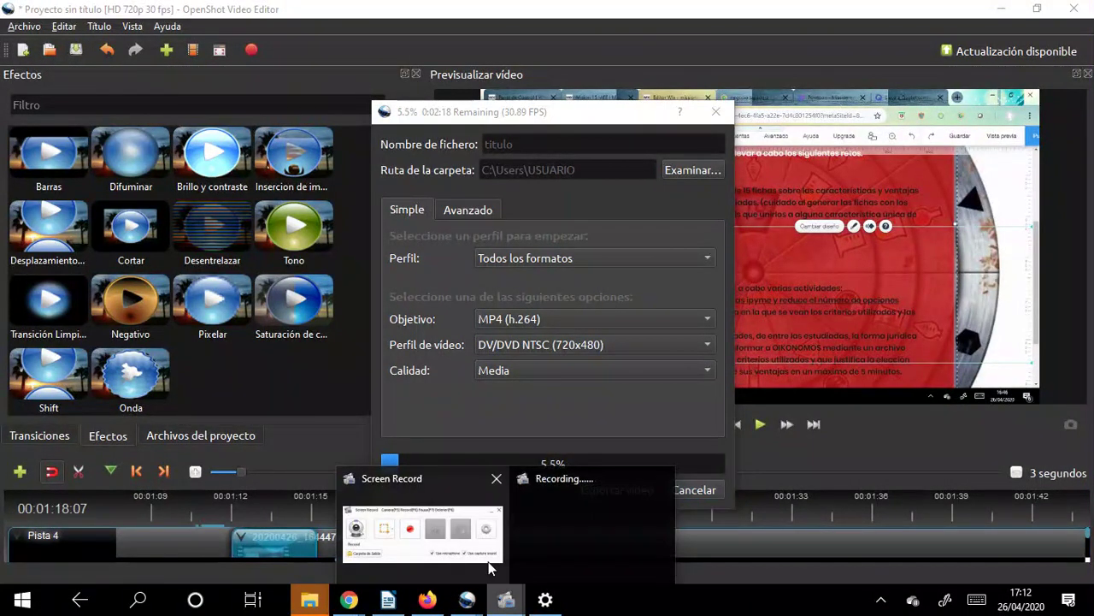